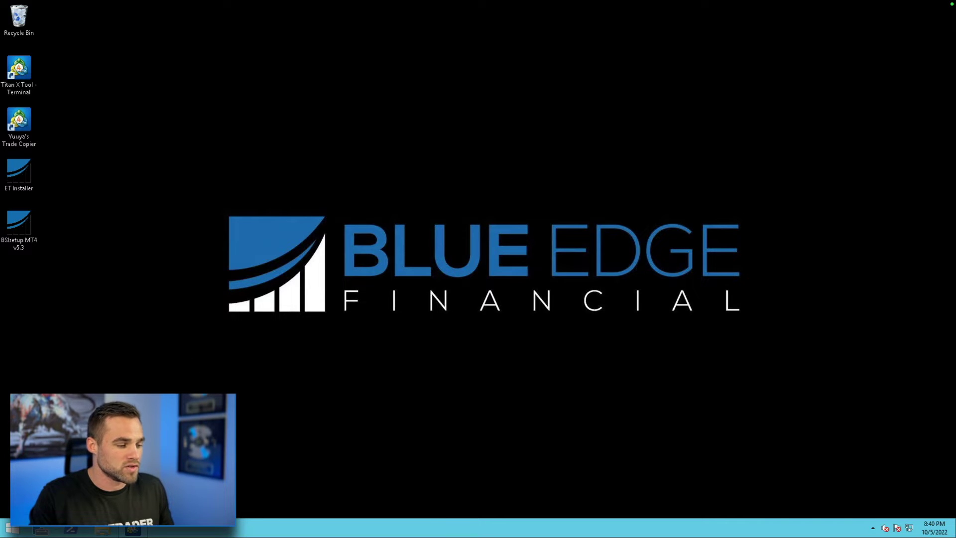
# Step: Bring up MetaTrader 4 and toggle the Navigator, Market Watch and Strategy Tester panels off and on again
pyautogui.click(133, 530)
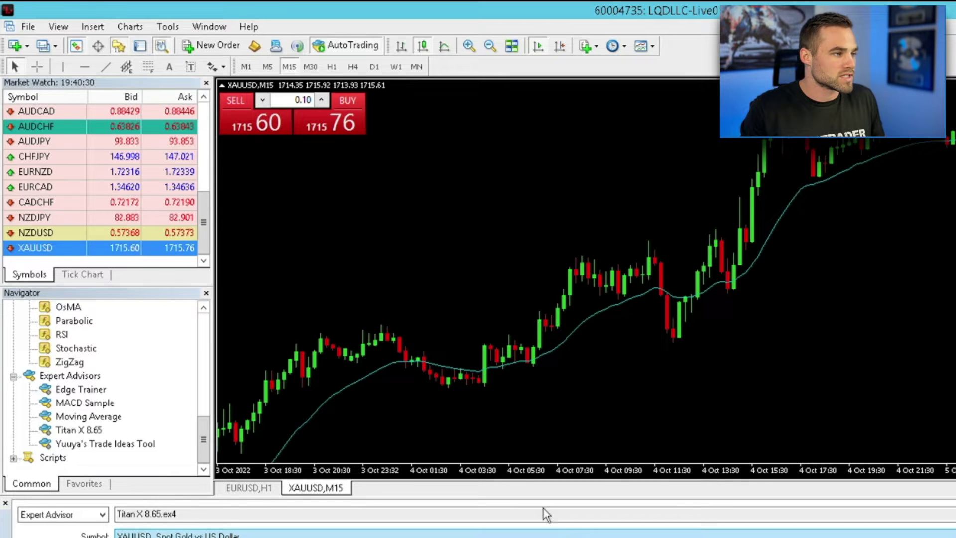
pyautogui.click(117, 46)
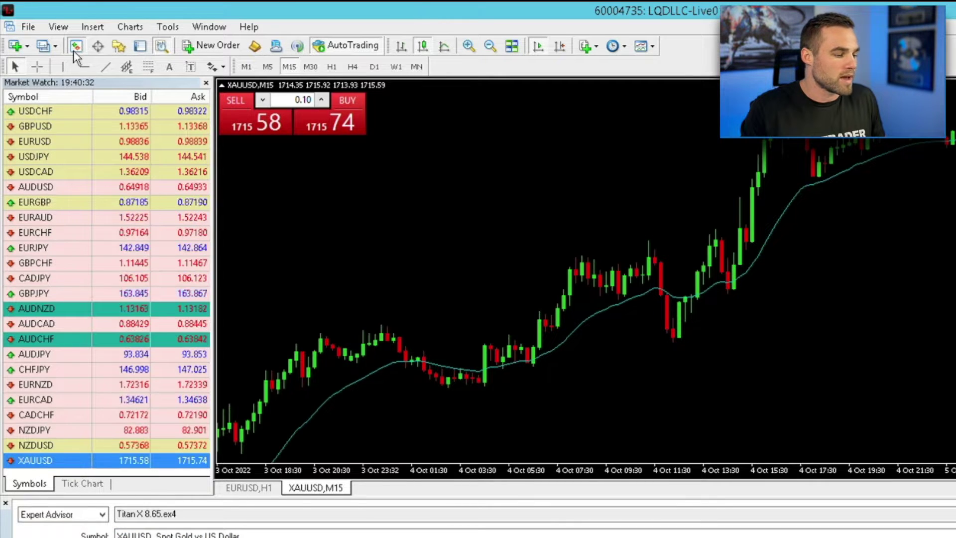
pyautogui.click(73, 50)
pyautogui.click(166, 45)
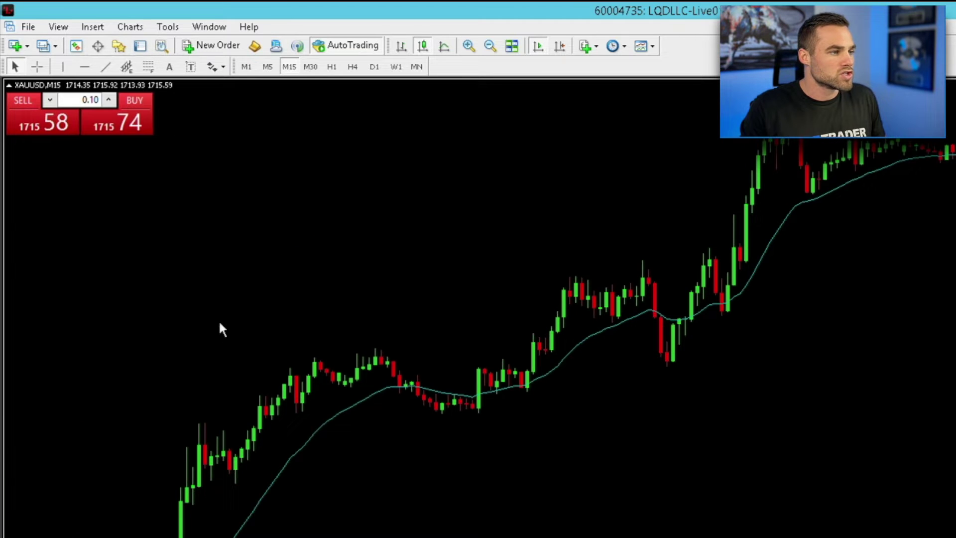
pyautogui.click(119, 47)
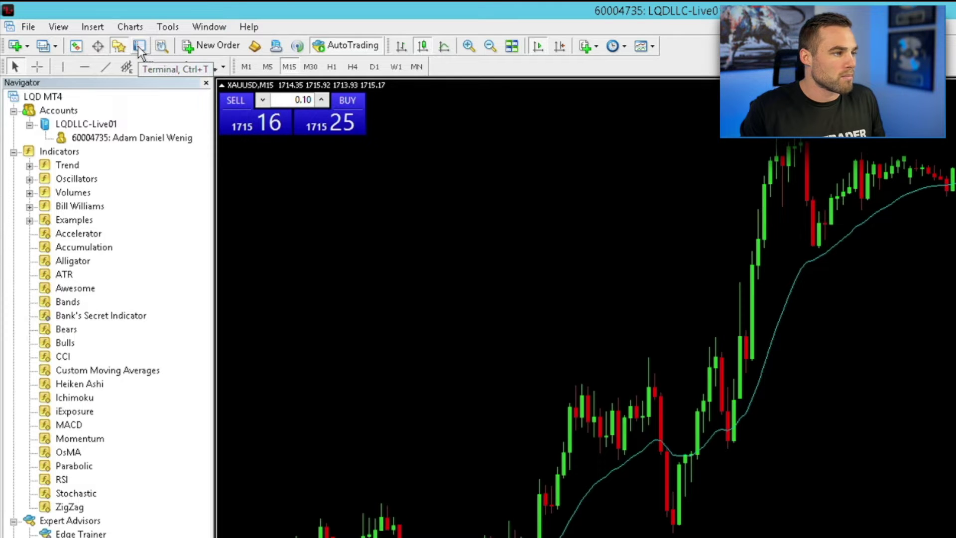
pyautogui.click(76, 46)
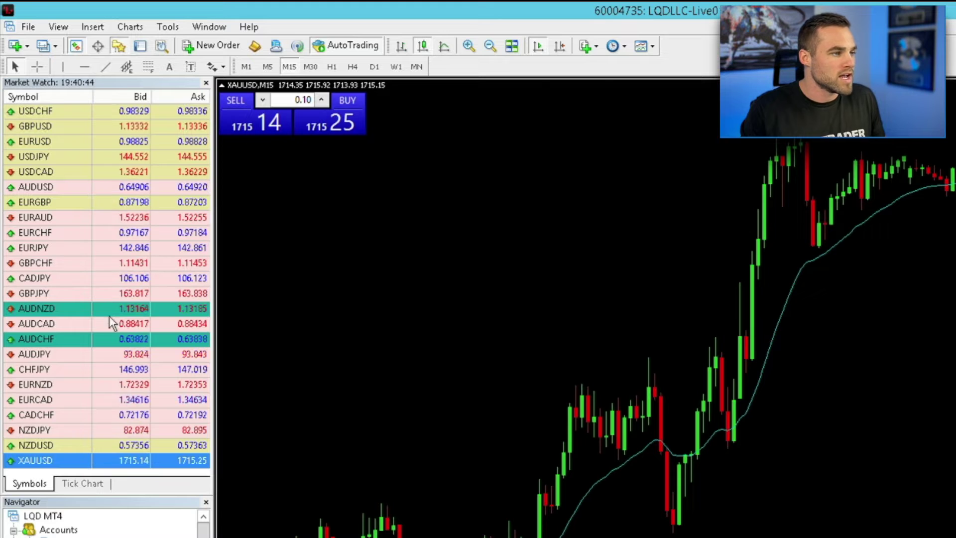
pyautogui.click(157, 46)
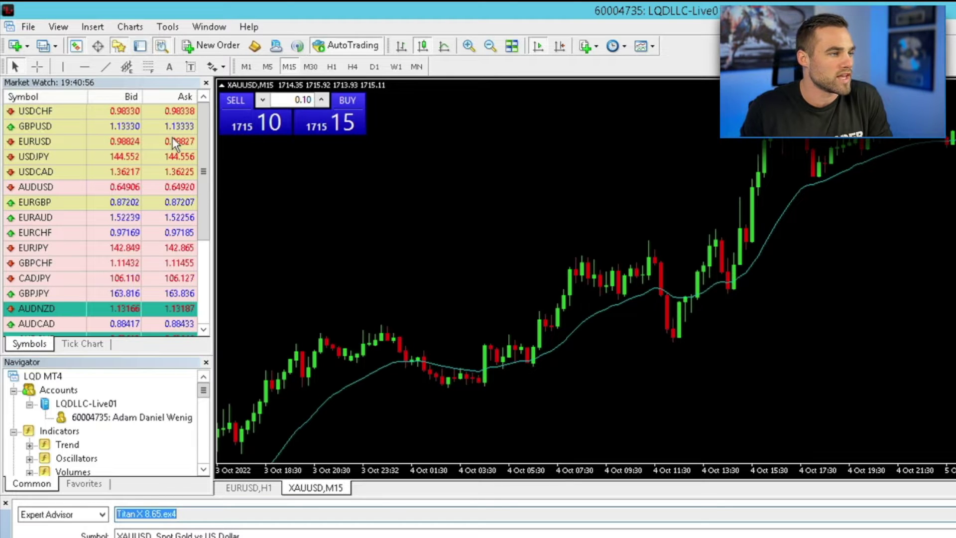
# Step: Download XAUUSD price history from the Metals group in the History Center, accepting the warning
pyautogui.click(158, 28)
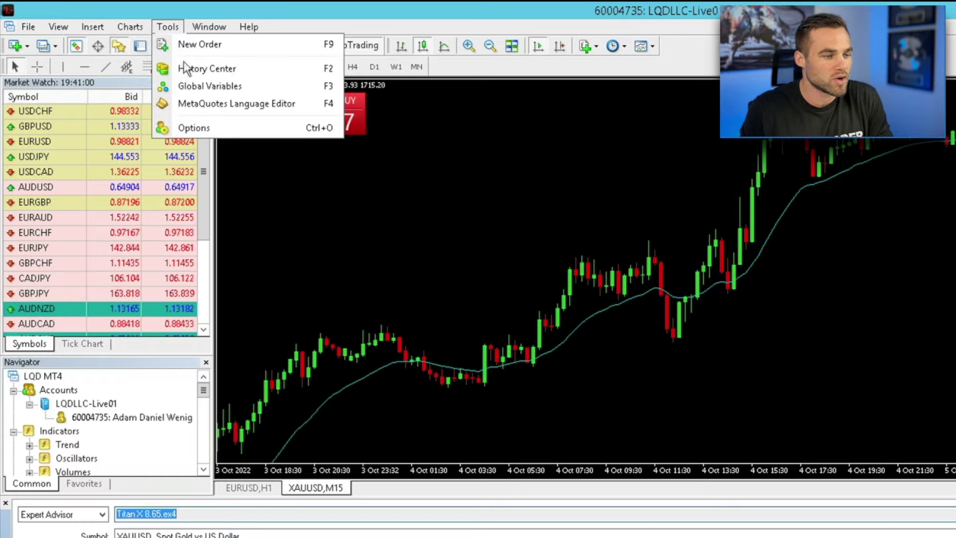
pyautogui.click(187, 68)
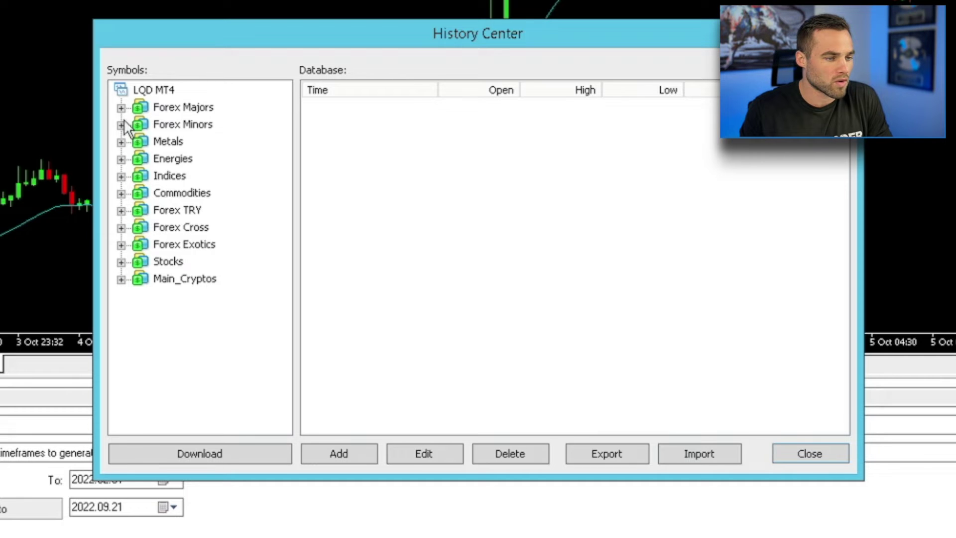
pyautogui.click(121, 142)
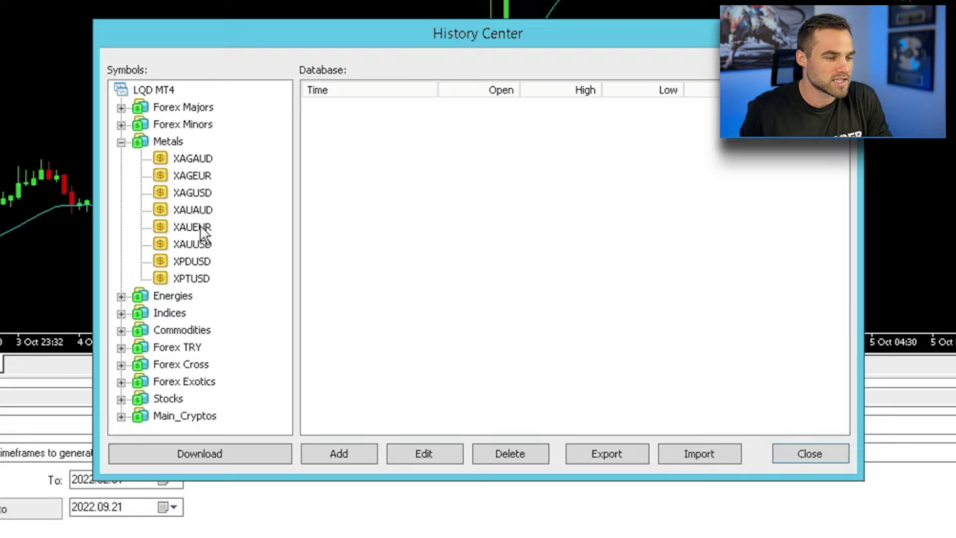
pyautogui.doubleClick(191, 246)
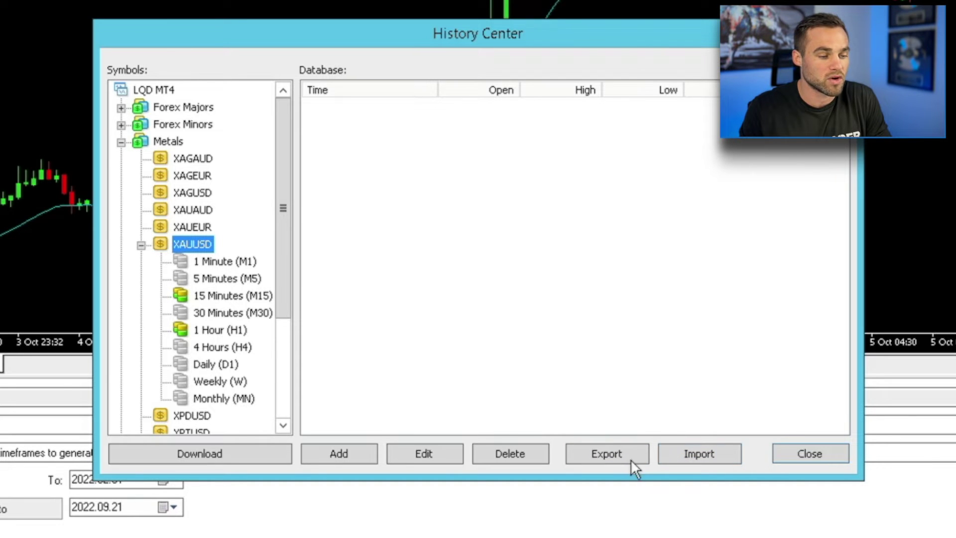
pyautogui.click(259, 457)
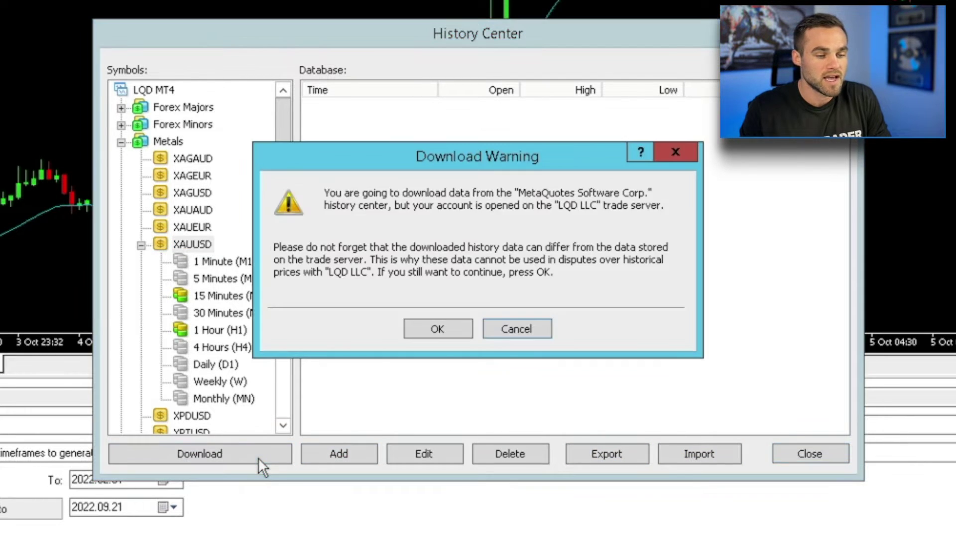
pyautogui.click(440, 332)
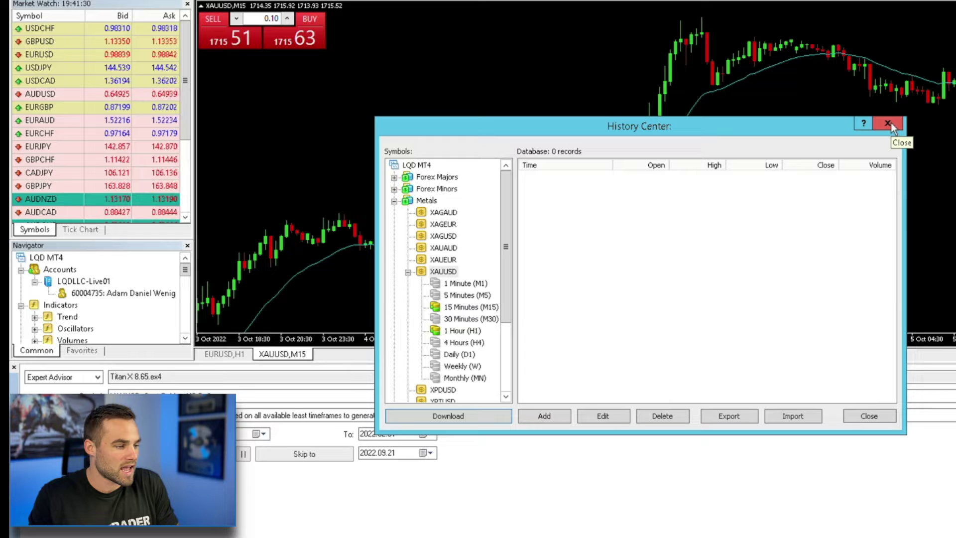
# Step: Close the History Center and drag the tester splitter down to make the chart taller
pyautogui.click(890, 124)
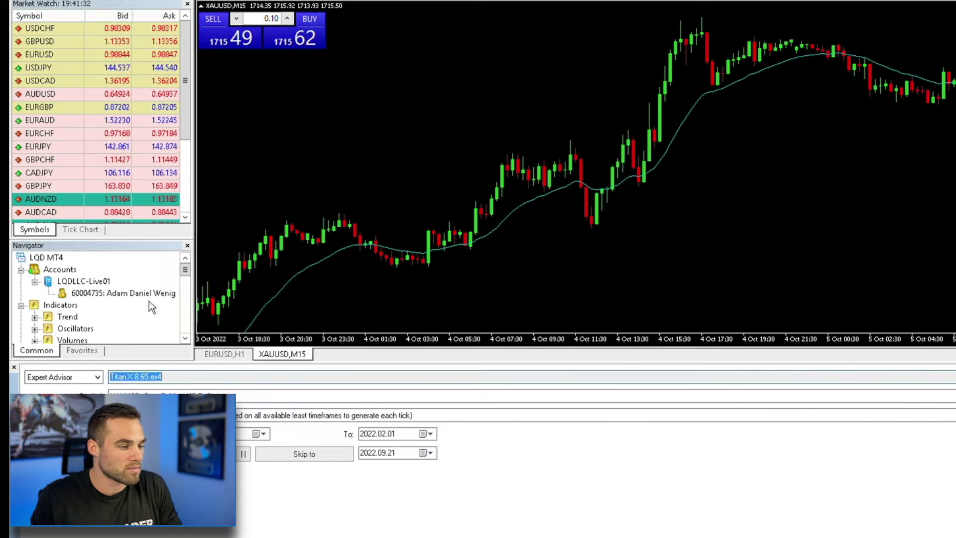
pyautogui.click(373, 364)
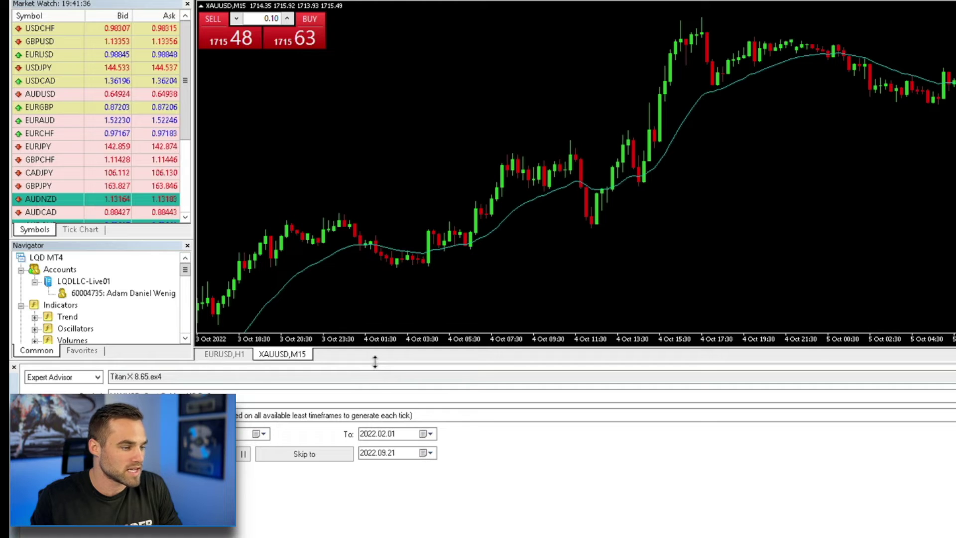
pyautogui.moveTo(373, 364); pyautogui.dragTo(375, 395)
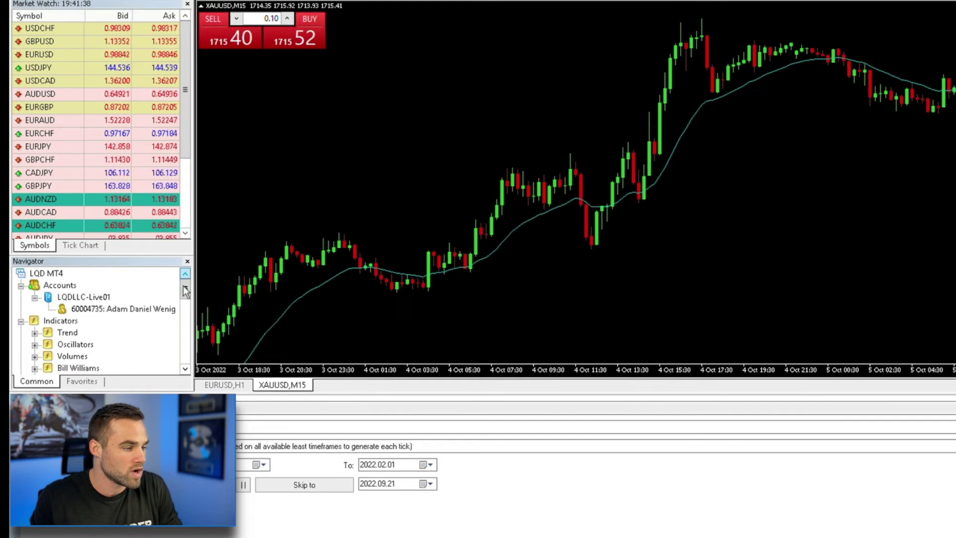
# Step: Attach Titan X 8.65 from the Navigator to the XAUUSD M15 chart with default settings
pyautogui.moveTo(185, 297); pyautogui.dragTo(184, 355)
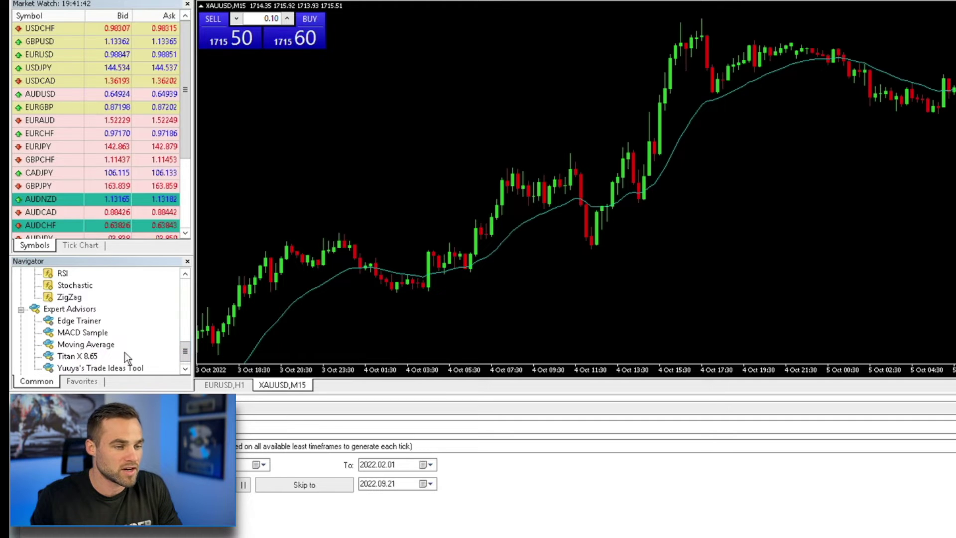
pyautogui.moveTo(71, 357); pyautogui.dragTo(564, 194)
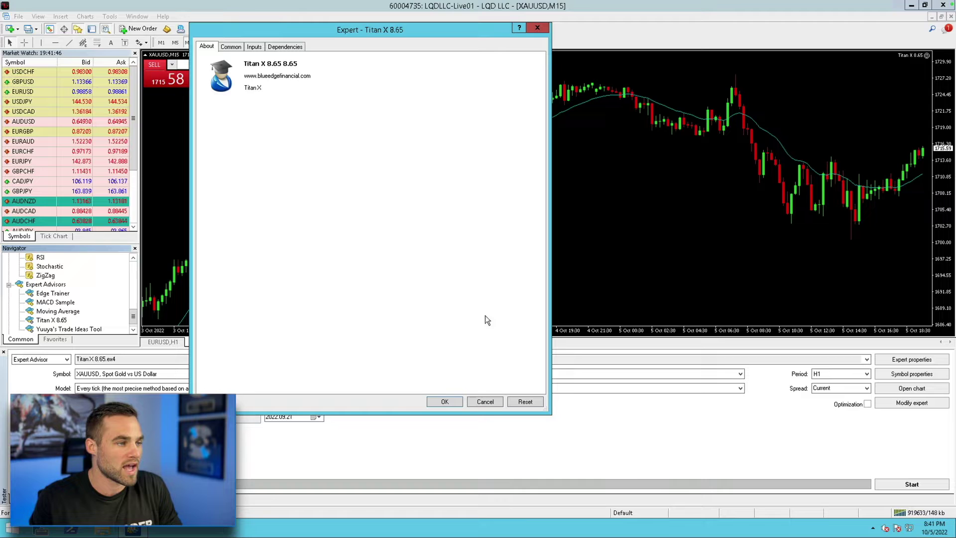
pyautogui.click(445, 399)
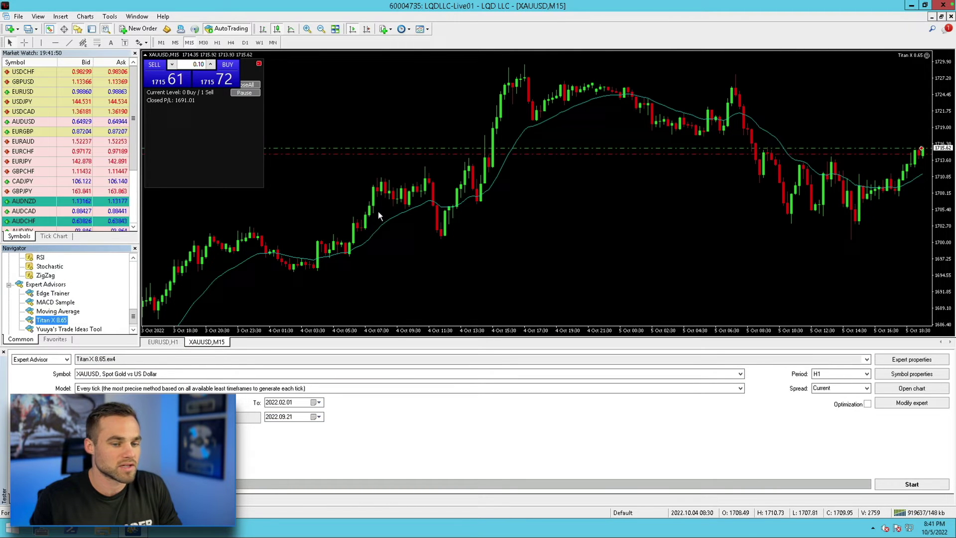
pyautogui.click(215, 31)
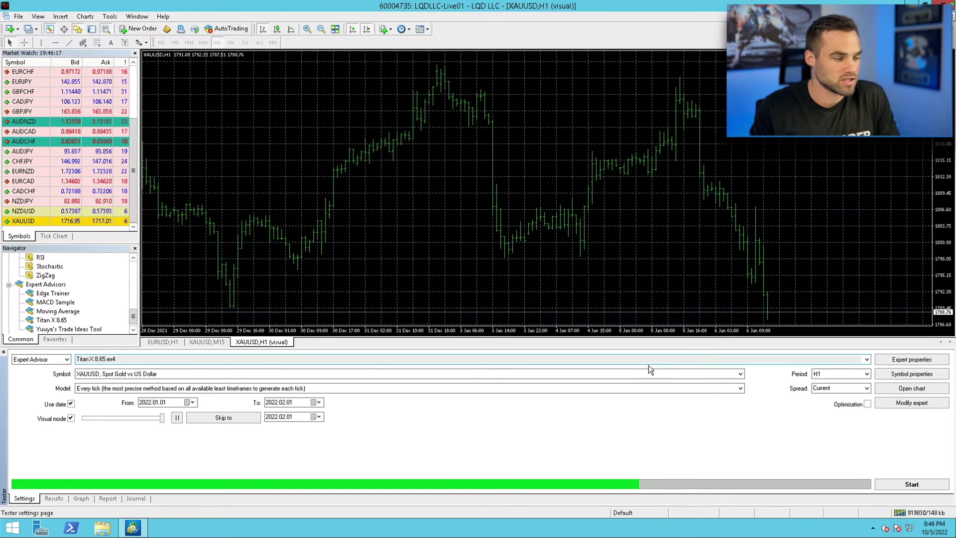
# Step: Check the tester's Expert Advisor and symbol lists, keep XAUUSD, and show the Model choices
pyautogui.click(867, 359)
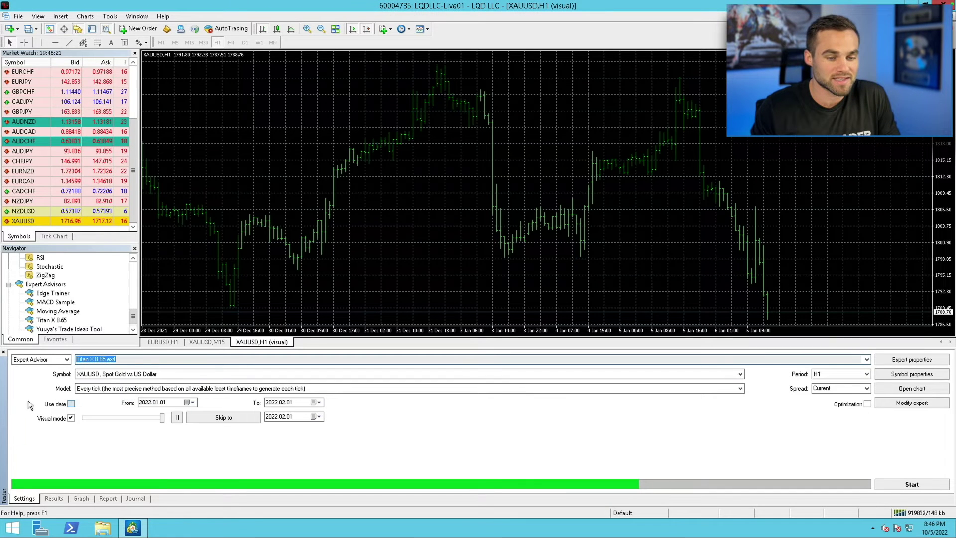
pyautogui.click(739, 375)
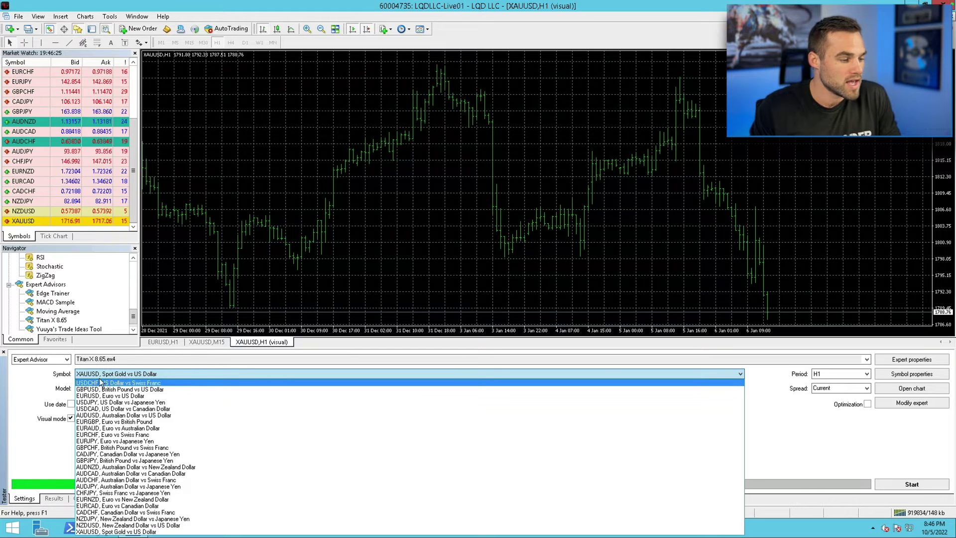
pyautogui.click(36, 402)
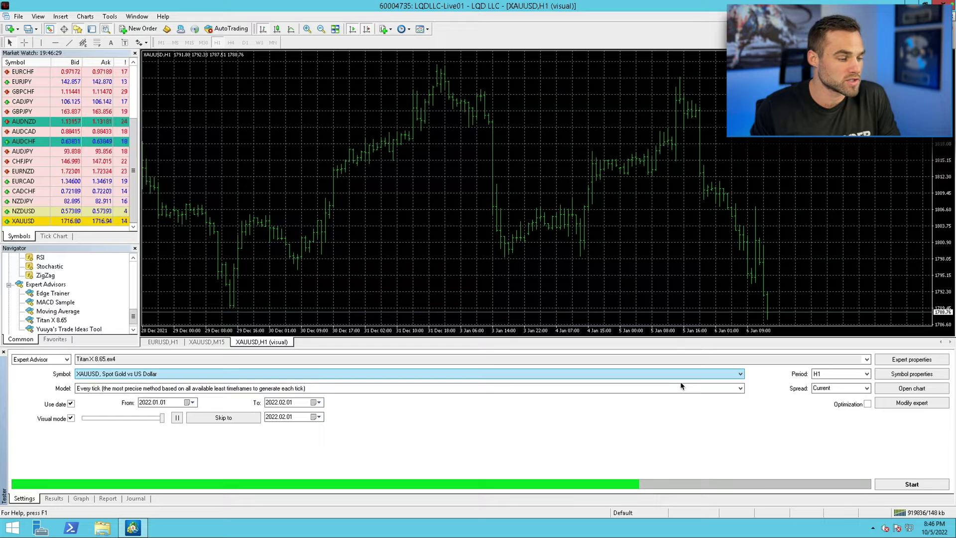
pyautogui.click(741, 389)
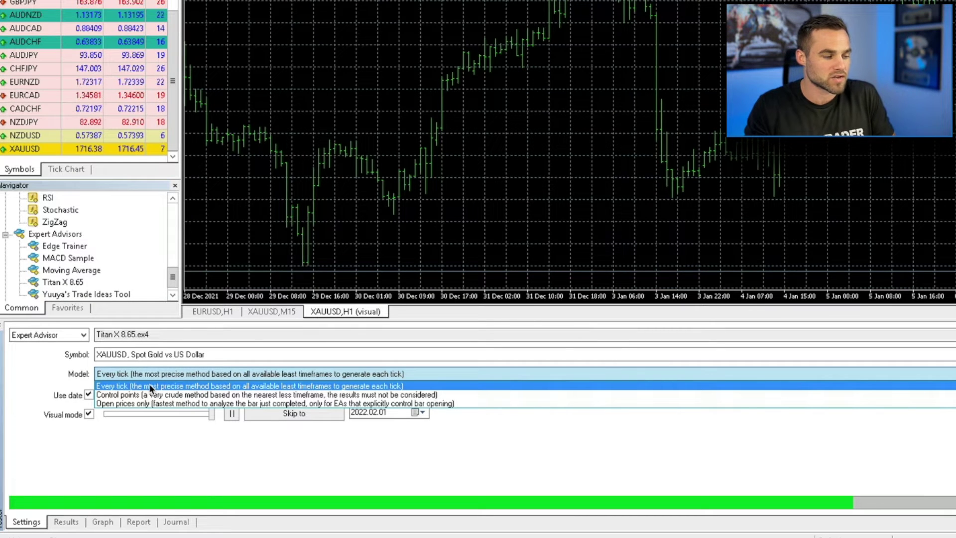
# Step: Set Model to Open prices only, Period H4 then back to H1, Spread 10 then back to Current
pyautogui.click(128, 401)
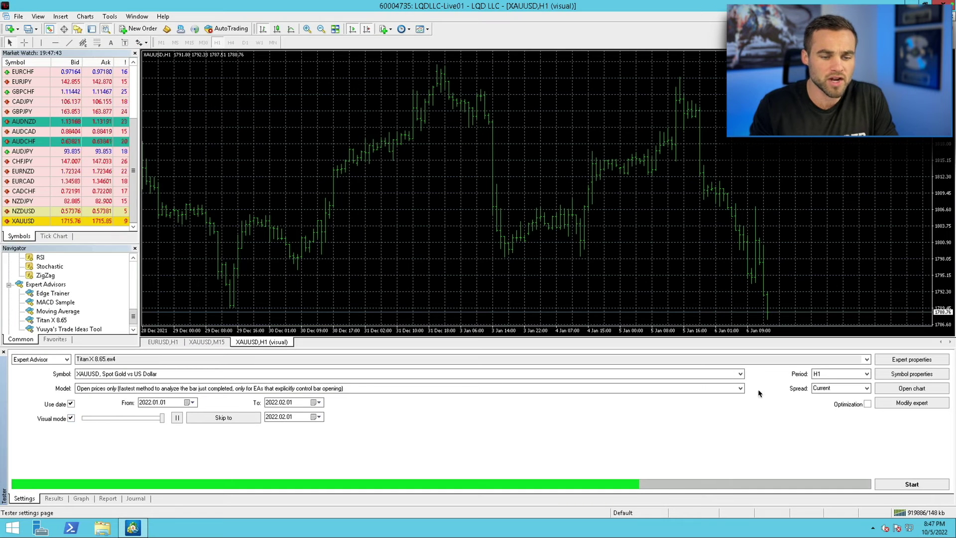
pyautogui.click(862, 375)
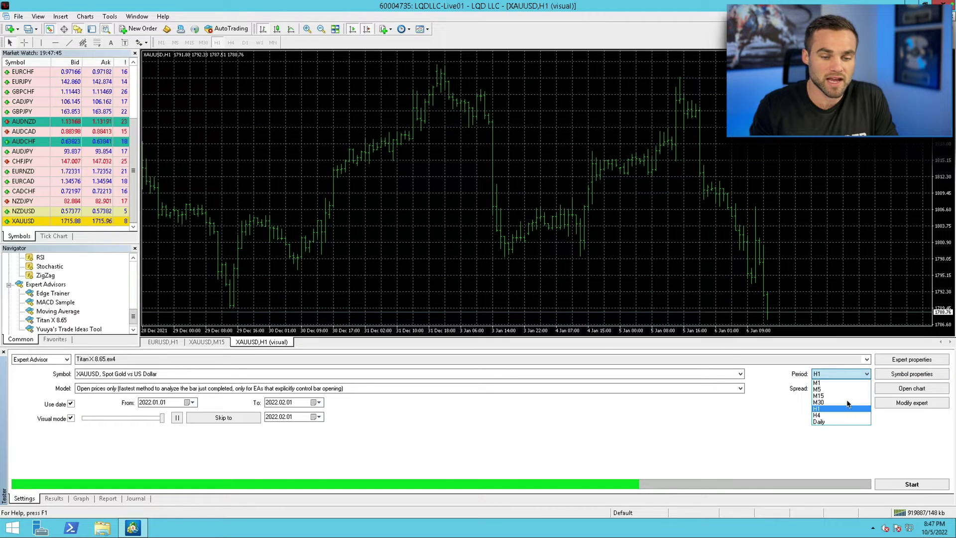
pyautogui.click(825, 415)
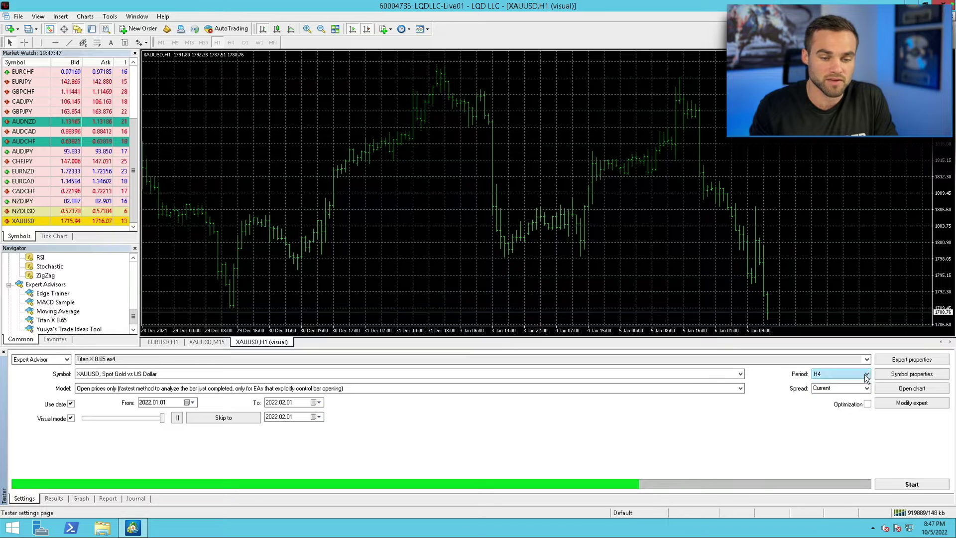
pyautogui.click(867, 374)
pyautogui.click(827, 408)
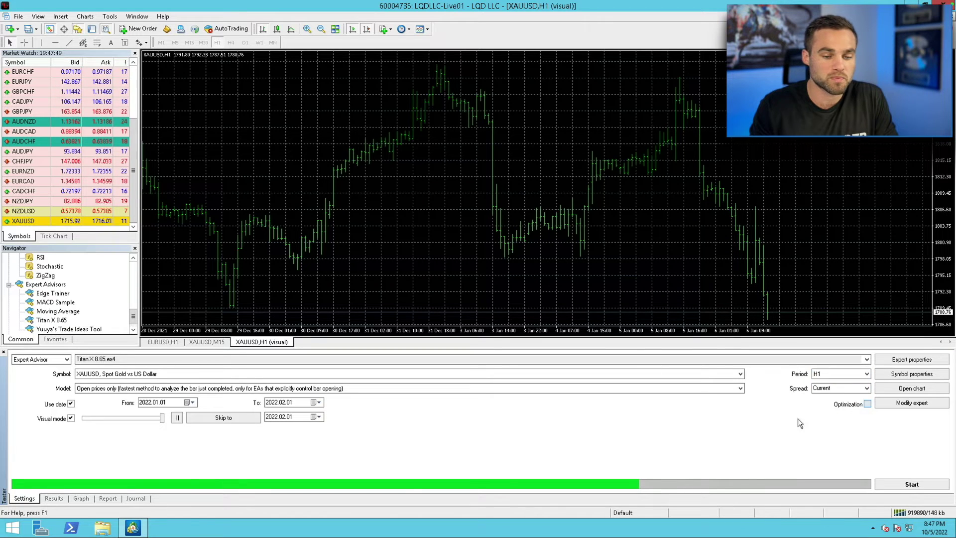
pyautogui.click(866, 388)
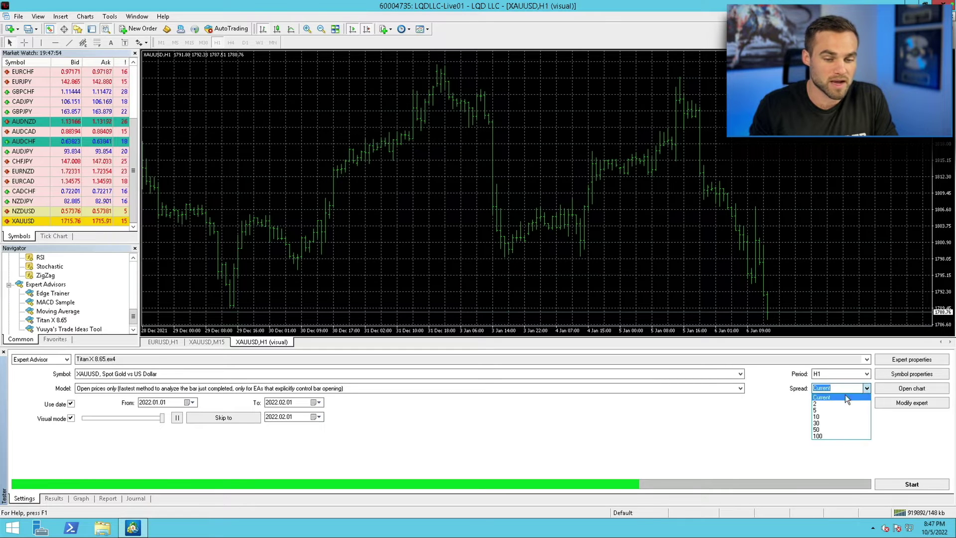
pyautogui.click(819, 417)
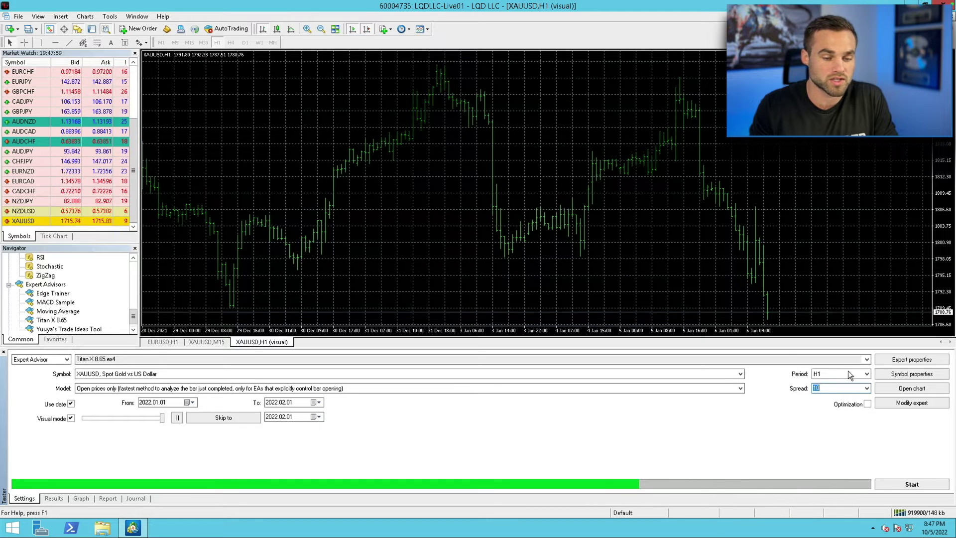
pyautogui.click(867, 389)
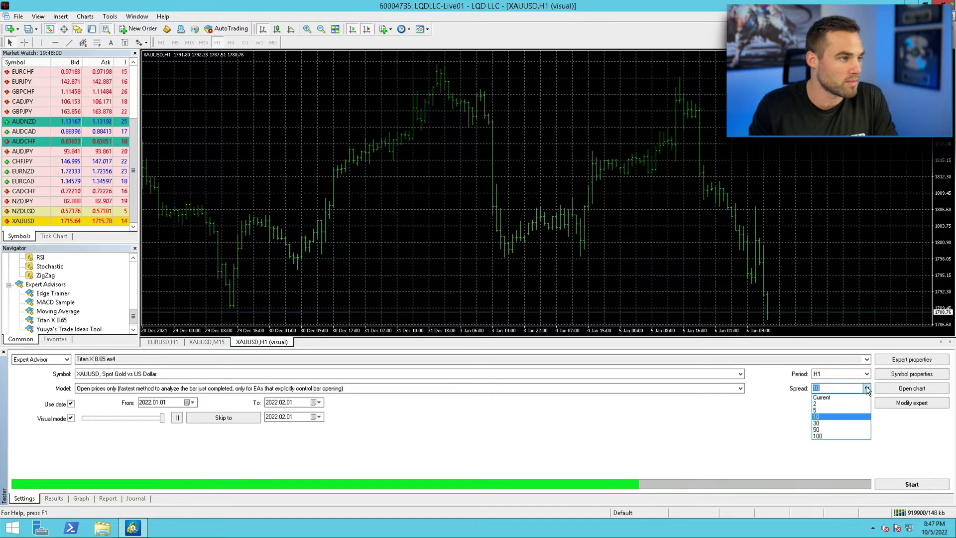
pyautogui.click(828, 397)
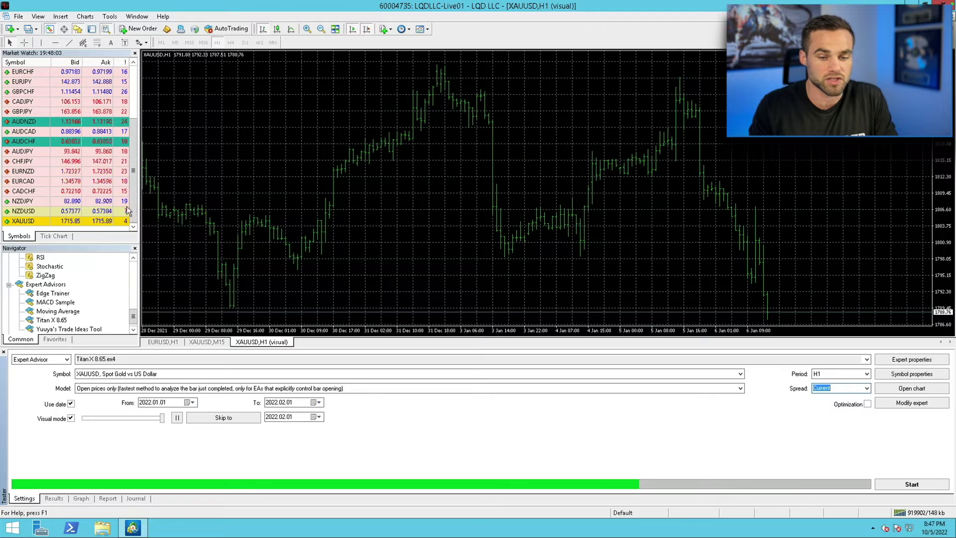
# Step: Show the Titan X 8.65 expert properties in an enlarged, repositioned window
pyautogui.click(912, 358)
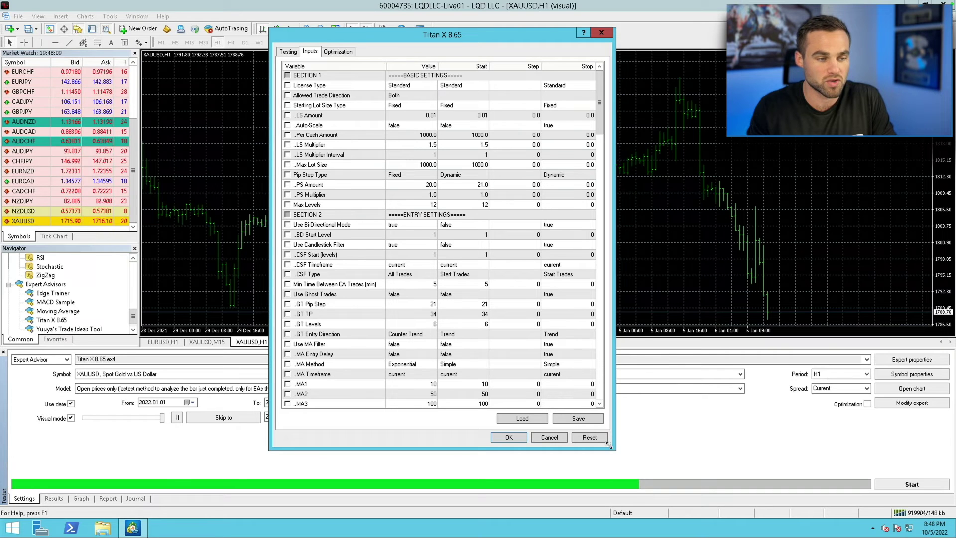
pyautogui.moveTo(609, 445); pyautogui.dragTo(634, 518)
pyautogui.moveTo(498, 35); pyautogui.dragTo(495, 10)
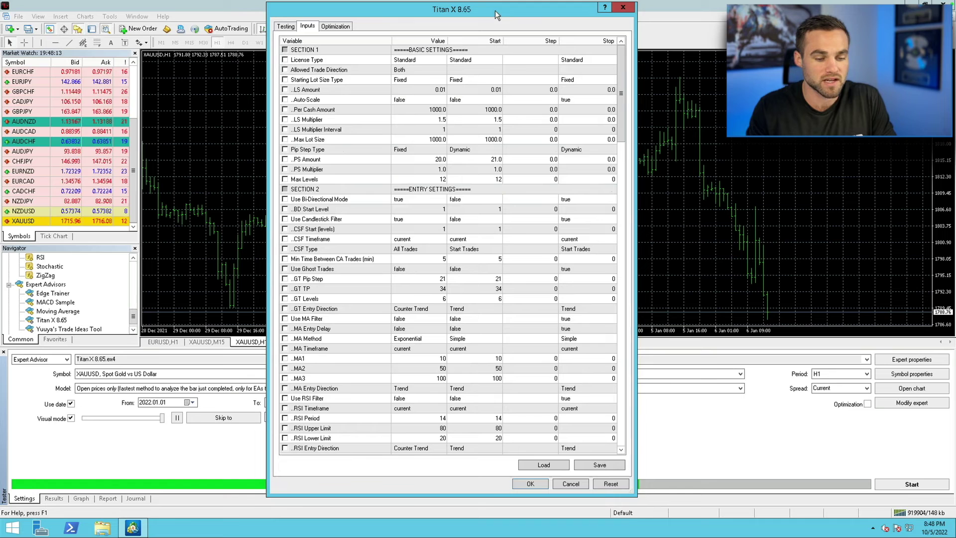
pyautogui.moveTo(630, 491); pyautogui.dragTo(650, 519)
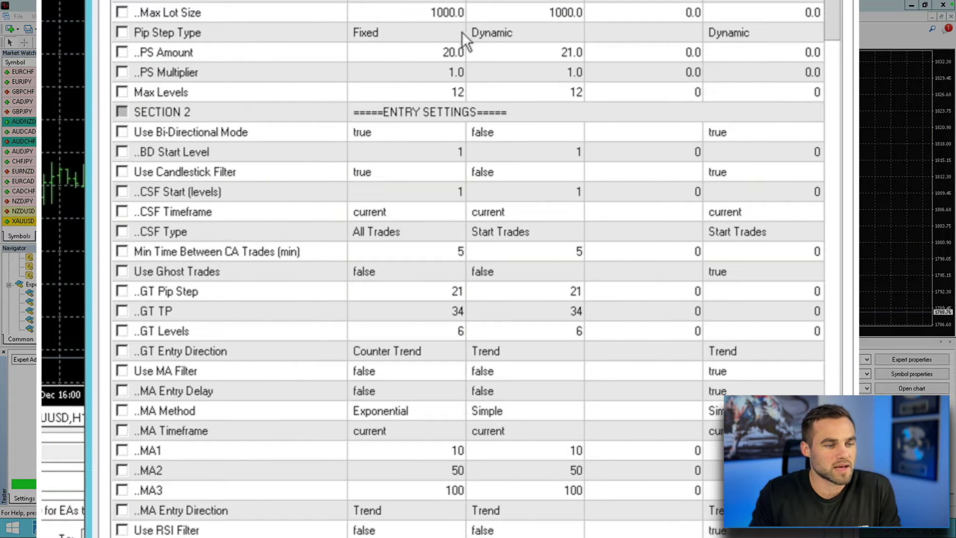
# Step: Change the PS Amount input from 20.0 to 15.0
pyautogui.doubleClick(450, 53)
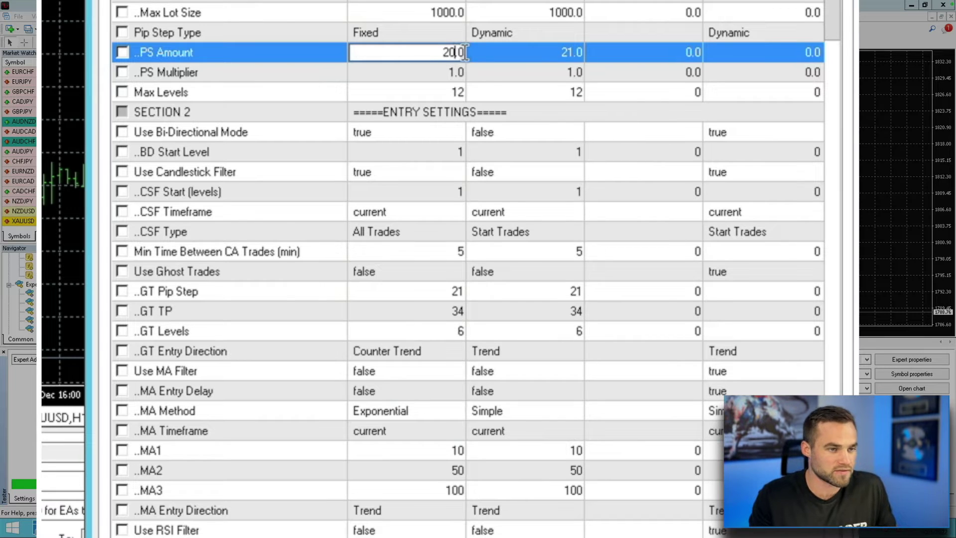
pyautogui.write('15')
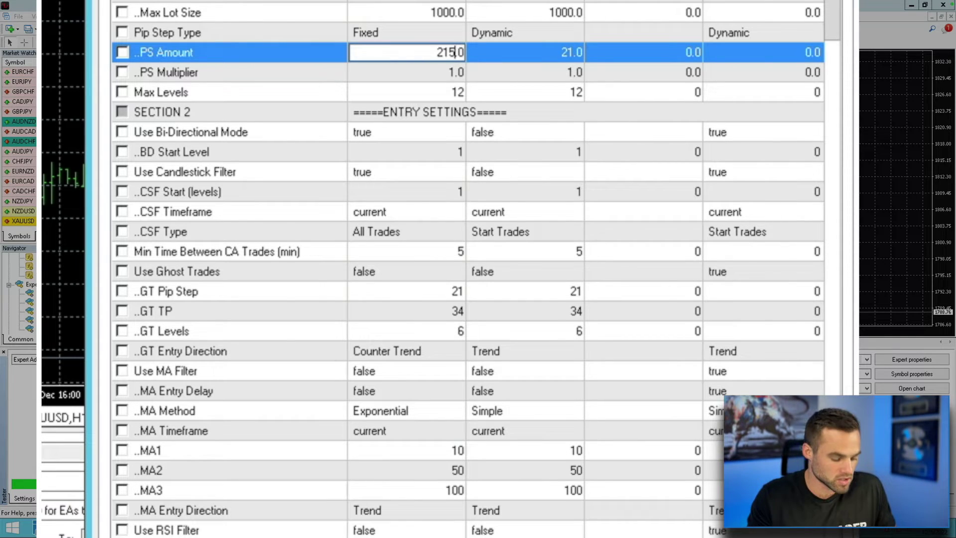
pyautogui.press('BackSpace')
pyautogui.press('BackSpace')
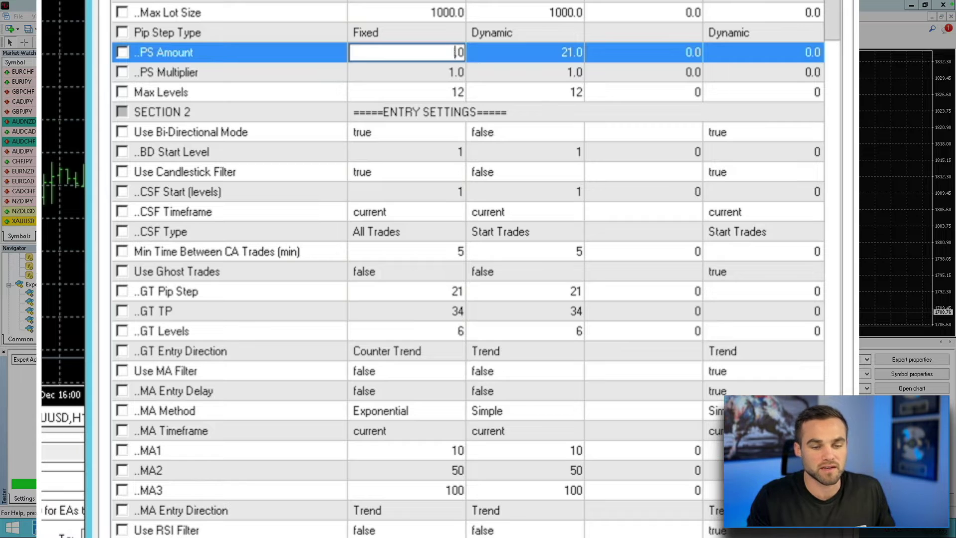
pyautogui.write('5')
pyautogui.press('Return')
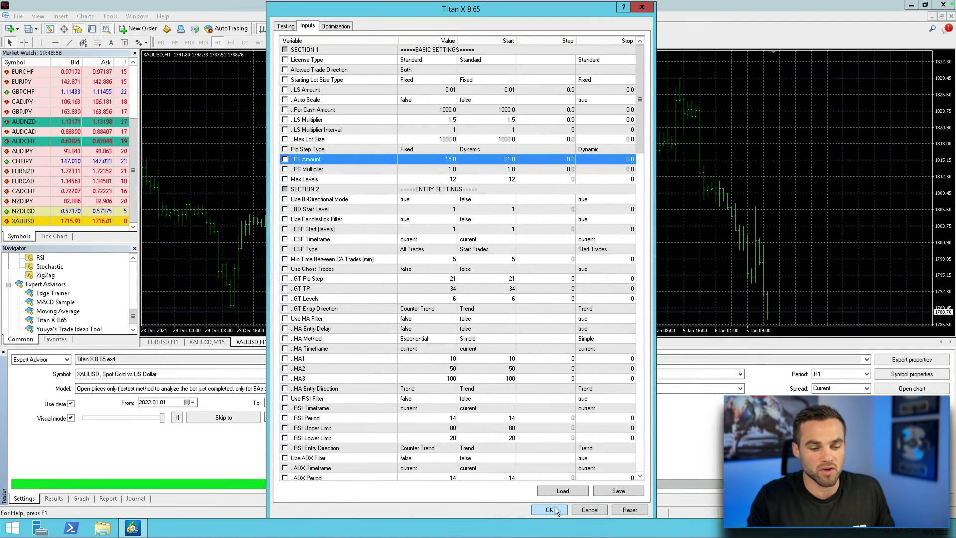
# Step: Apply the new Titan X inputs and return to the running XAUUSD,H1 visual test chart
pyautogui.click(552, 509)
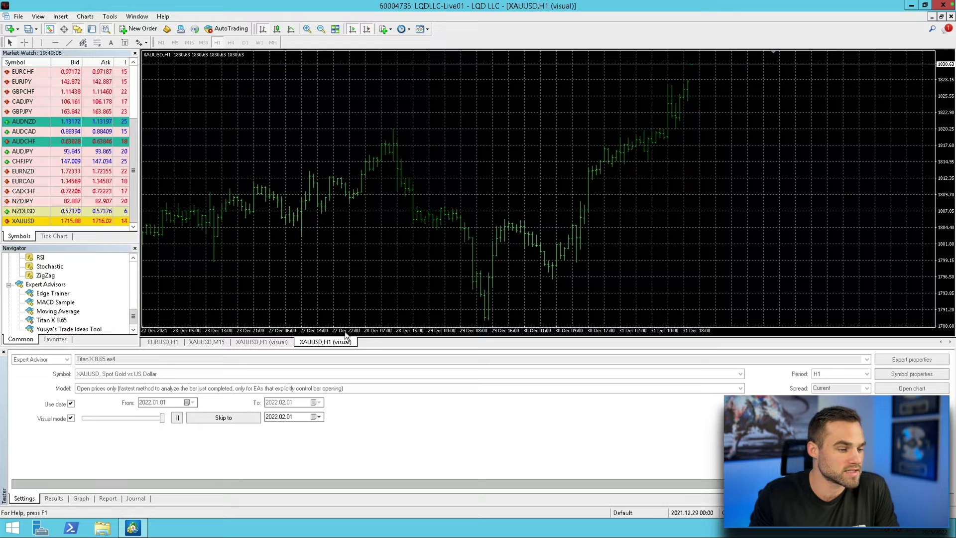
pyautogui.click(260, 342)
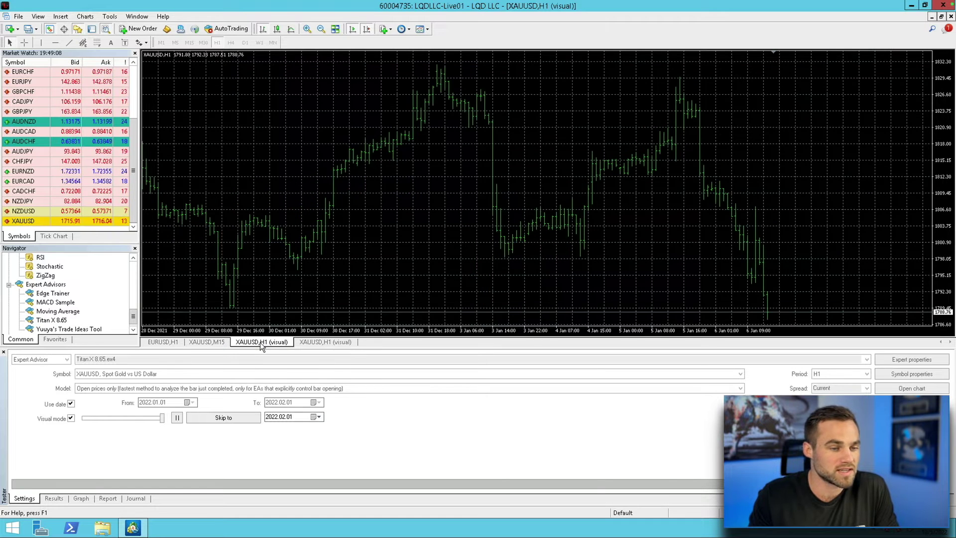
pyautogui.click(328, 343)
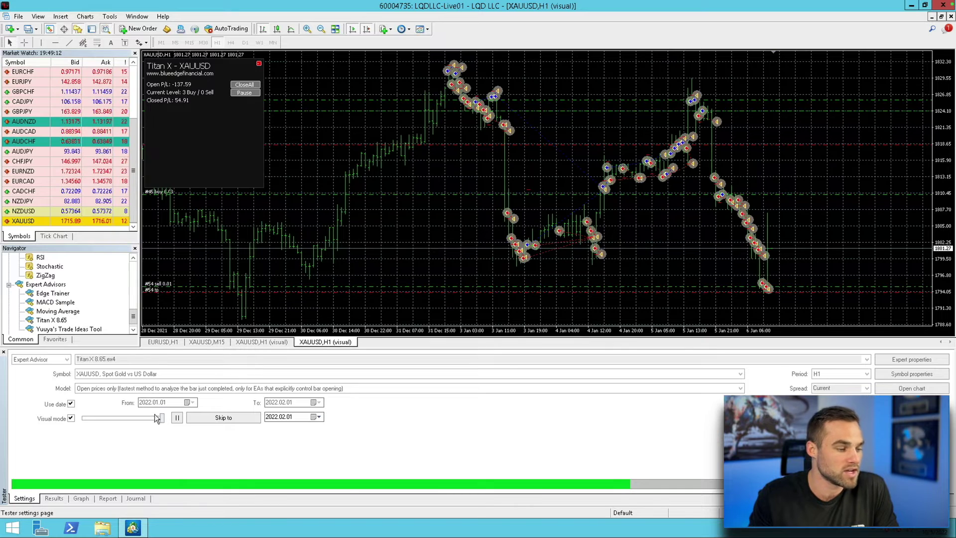
# Step: Adjust visual playback speed, show candlesticks, and skip the test ahead to 2022.02.01
pyautogui.moveTo(161, 418); pyautogui.dragTo(133, 420)
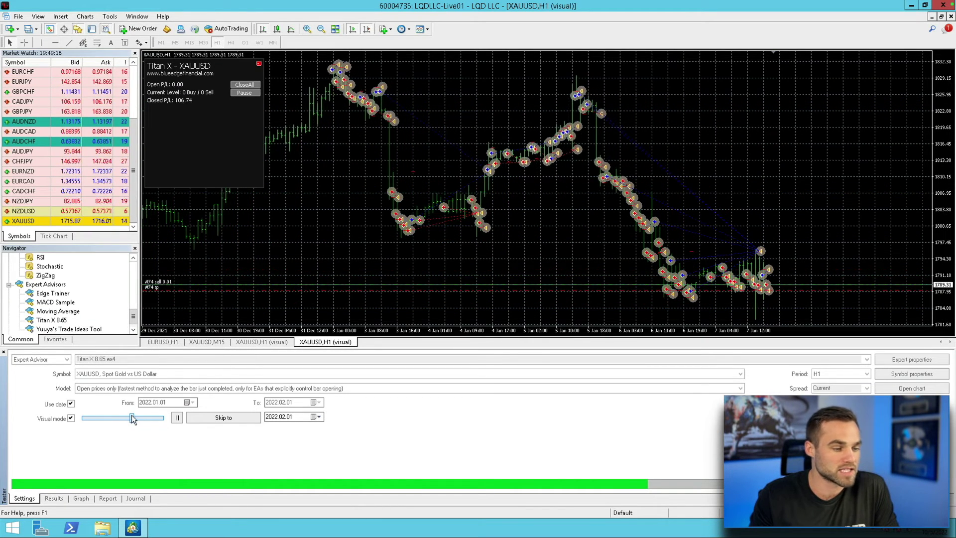
pyautogui.moveTo(131, 415); pyautogui.dragTo(139, 415)
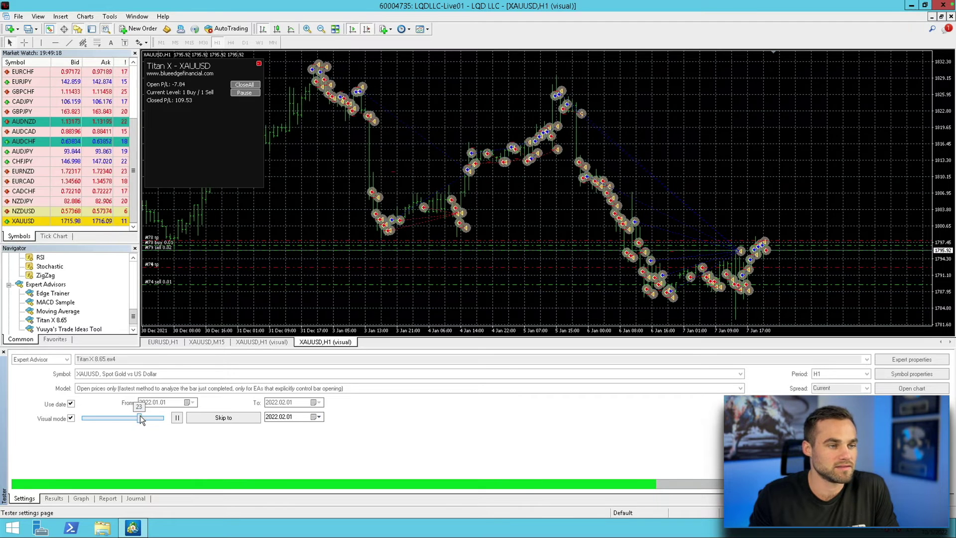
pyautogui.click(276, 29)
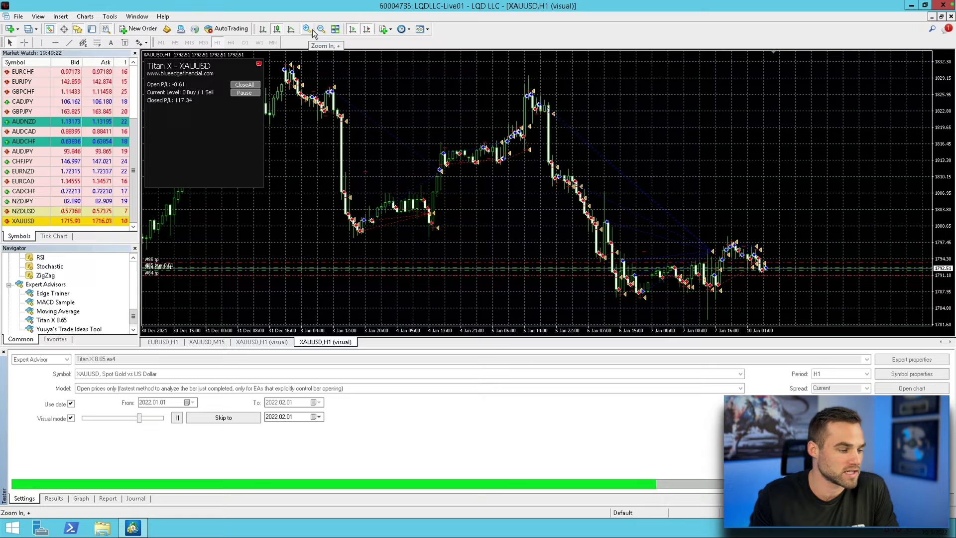
pyautogui.moveTo(140, 418); pyautogui.dragTo(163, 420)
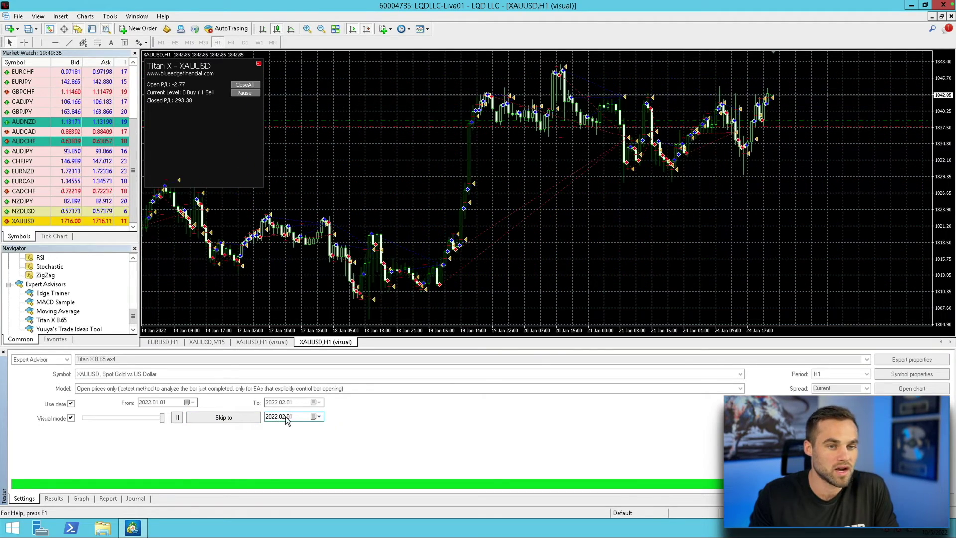
pyautogui.click(228, 420)
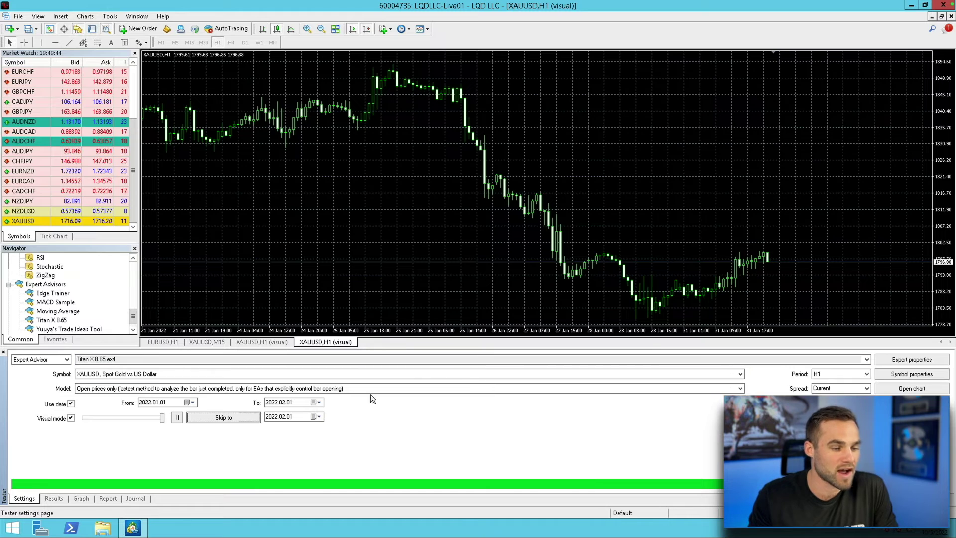
# Step: Scroll the Results trade list down to the final trades, ending at entry 1046
pyautogui.click(53, 500)
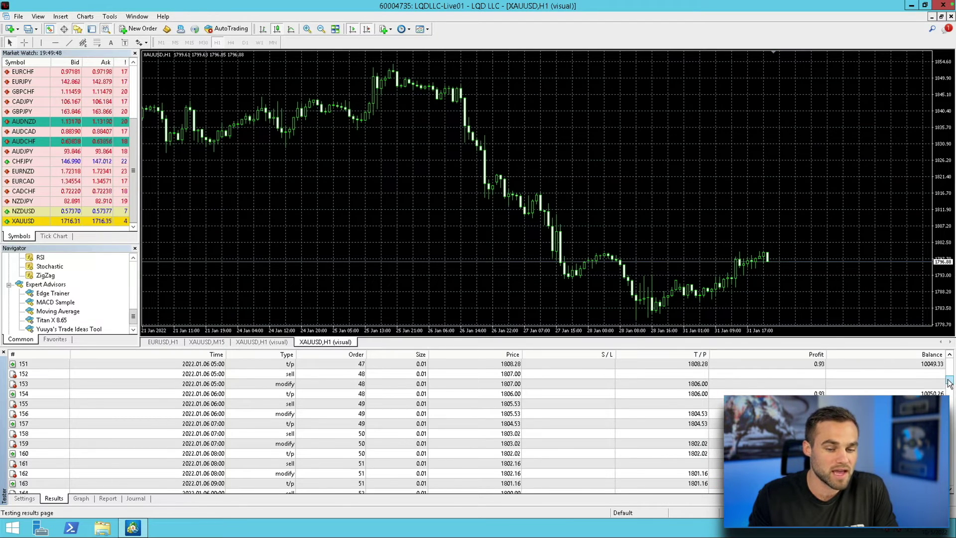
pyautogui.moveTo(949, 384); pyautogui.dragTo(950, 482)
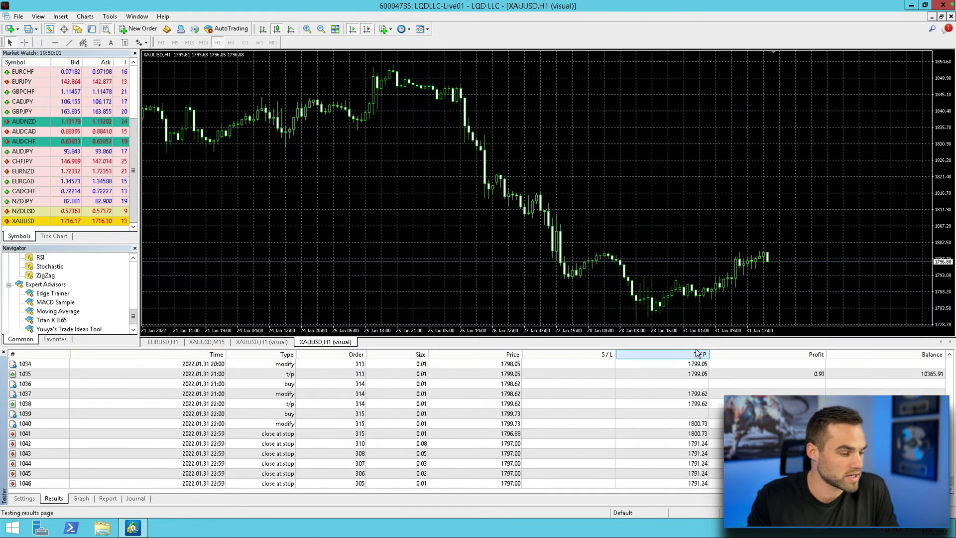
# Step: Show the Graph tab's balance and equity curve, ending at 10272.03
pyautogui.click(87, 499)
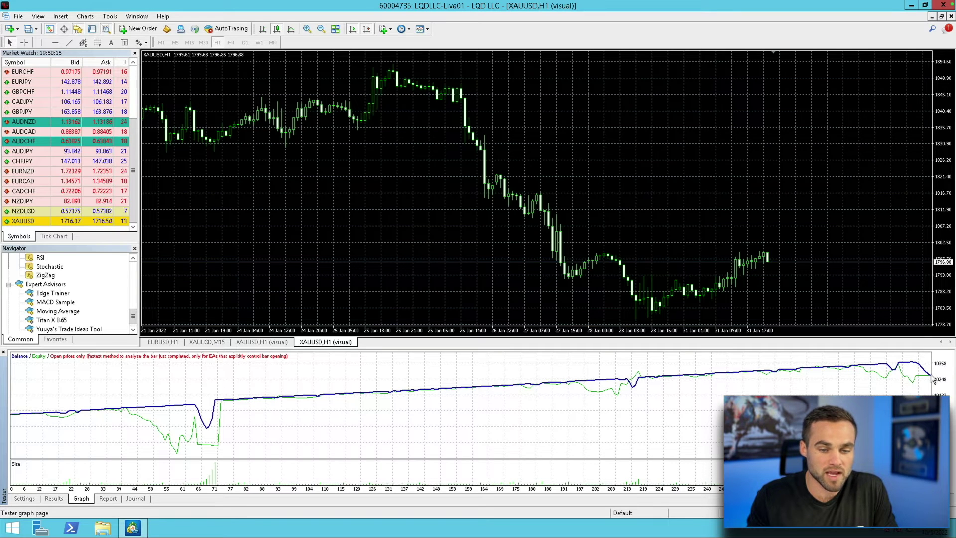
pyautogui.moveTo(933, 379)
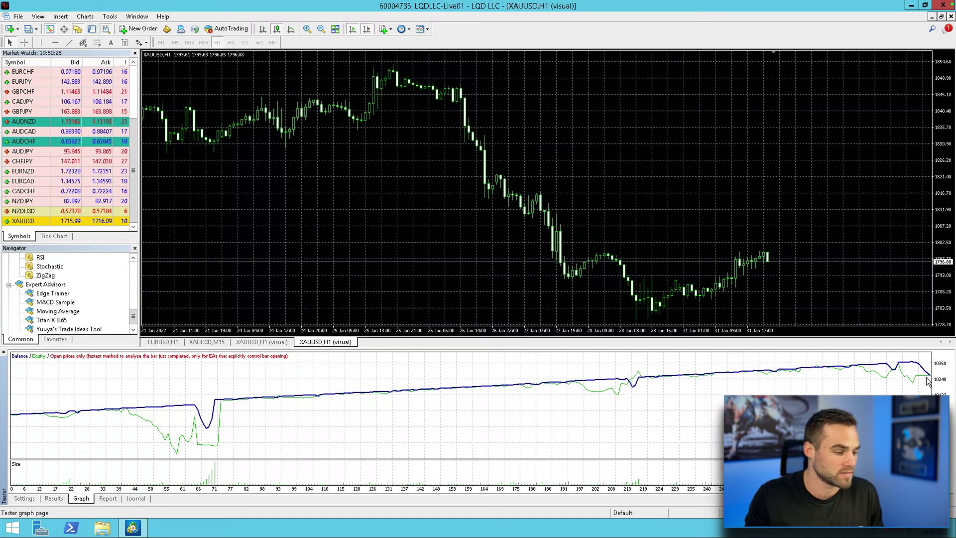
# Step: Review the Report tab's backtest statistics, then return to the Settings tab
pyautogui.click(108, 499)
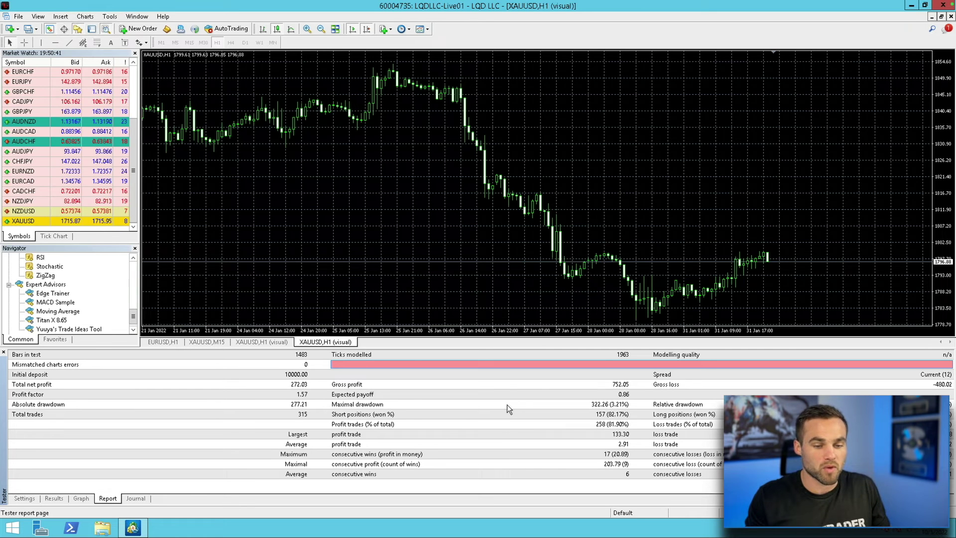
pyautogui.click(24, 497)
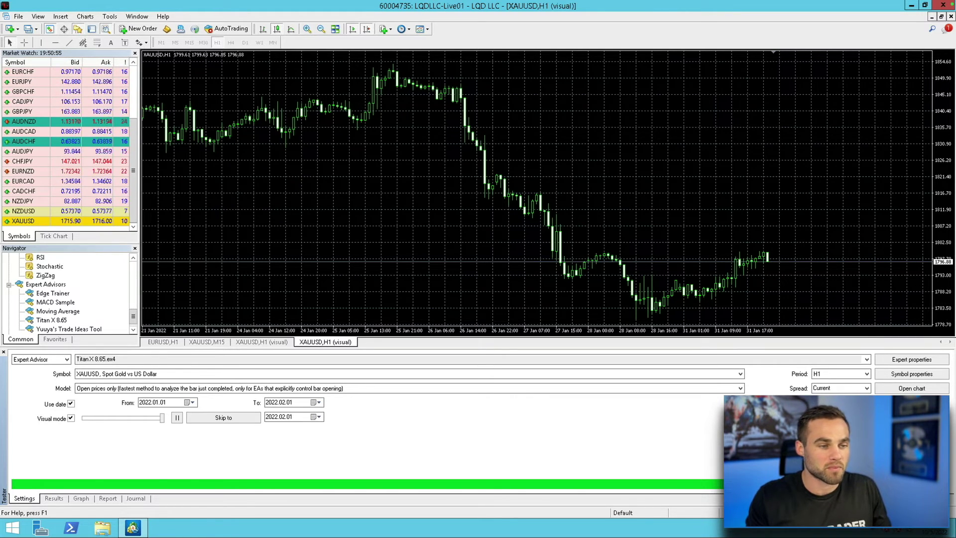
# Step: In Titan X's expert inputs, change the PS Amount optimization start from 21 to 2
pyautogui.click(919, 360)
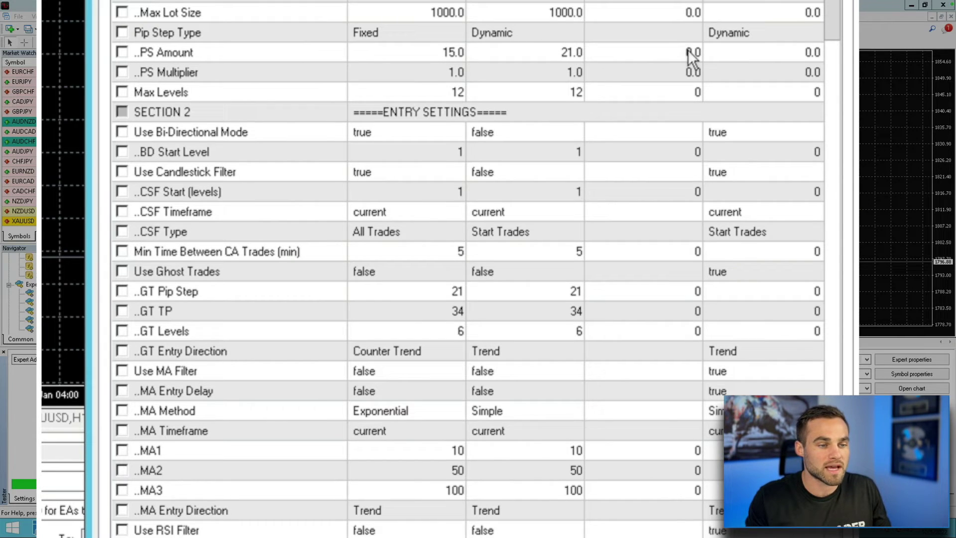
pyautogui.doubleClick(566, 53)
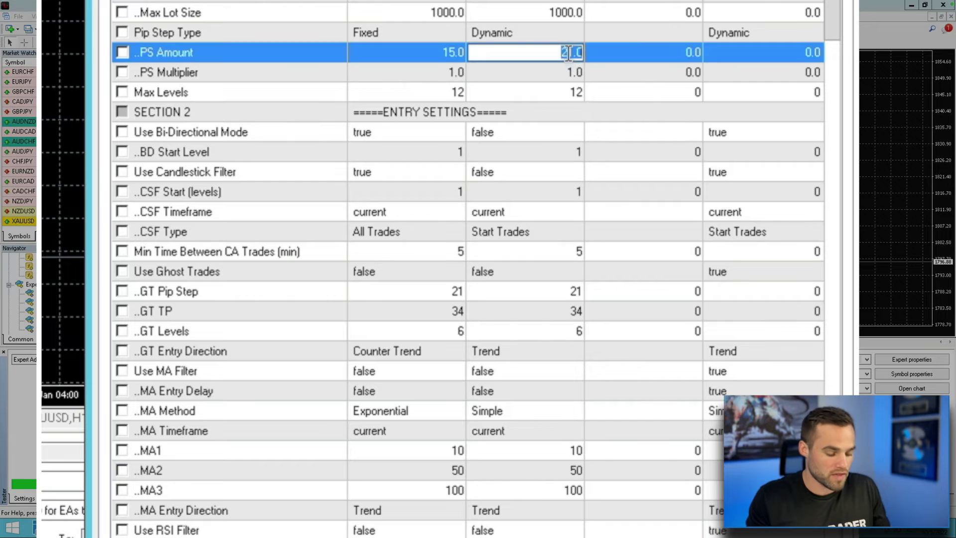
pyautogui.click(565, 52)
pyautogui.press('Right')
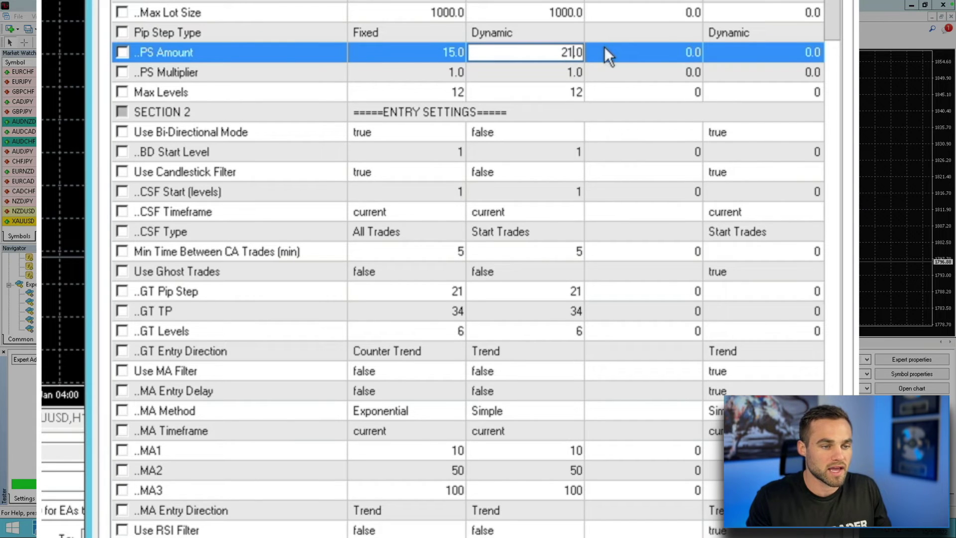
pyautogui.hotkey('shift', 'Home')
pyautogui.press('Right')
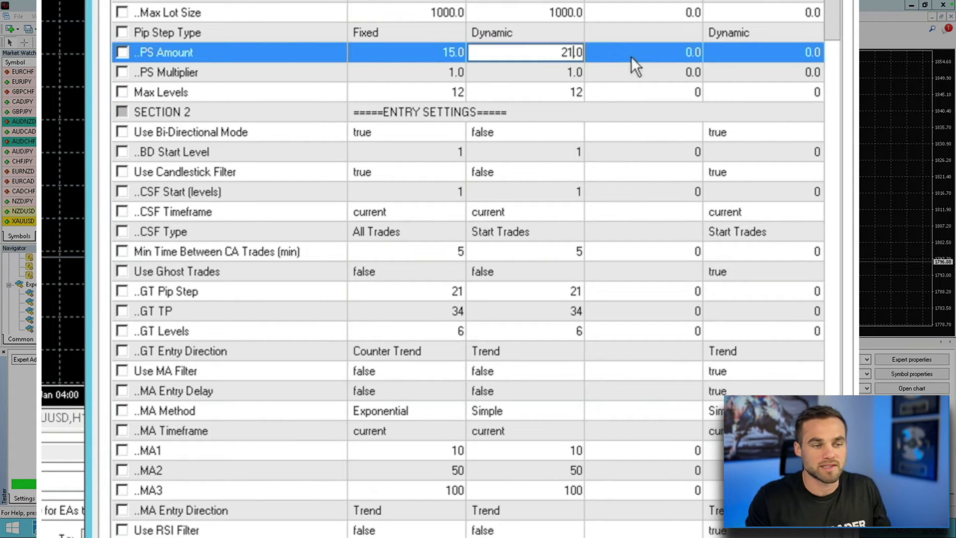
pyautogui.press('BackSpace')
pyautogui.press('BackSpace')
pyautogui.write('2')
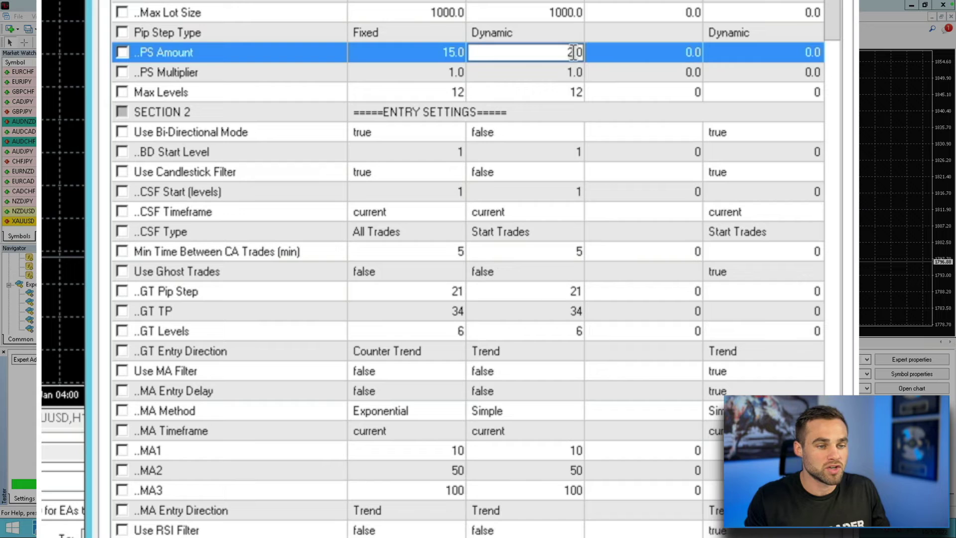
pyautogui.click(622, 53)
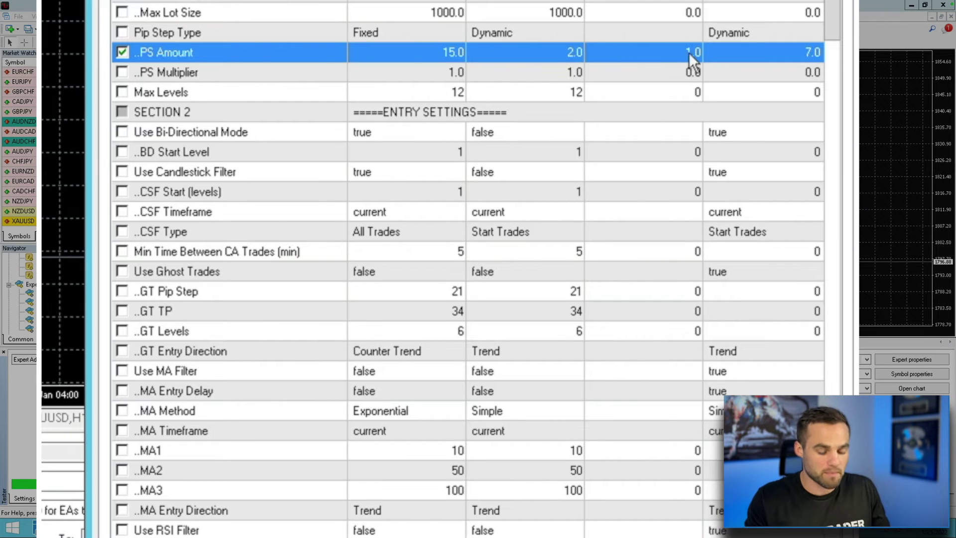
# Step: Set the PS Amount step to 3.0 and stop to 21, and apply the inputs
pyautogui.click(691, 51)
pyautogui.press('BackSpace')
pyautogui.write('1')
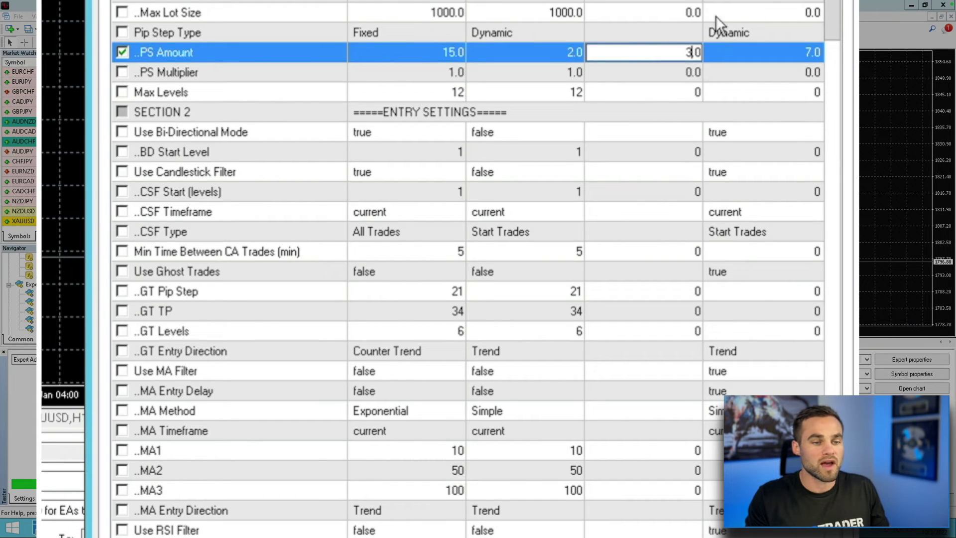
pyautogui.click(811, 50)
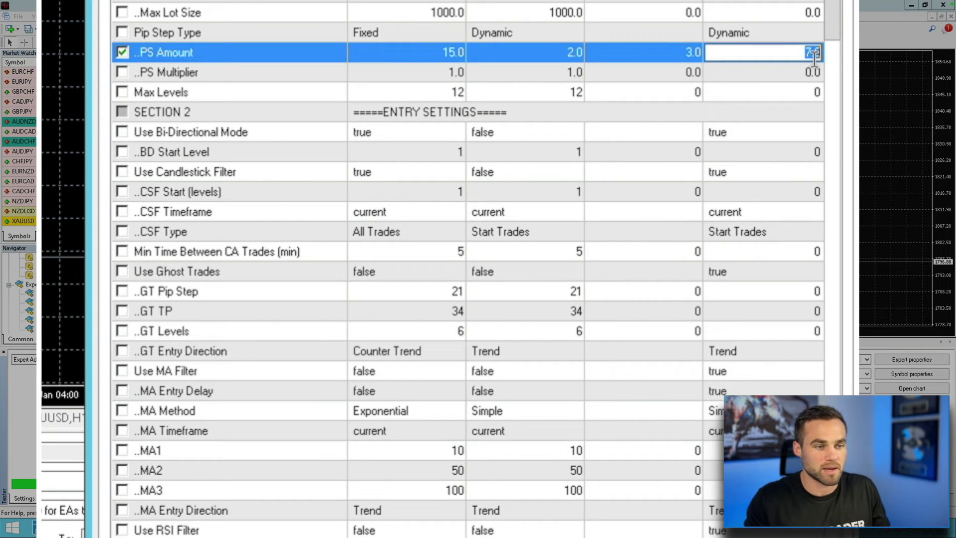
pyautogui.write('21')
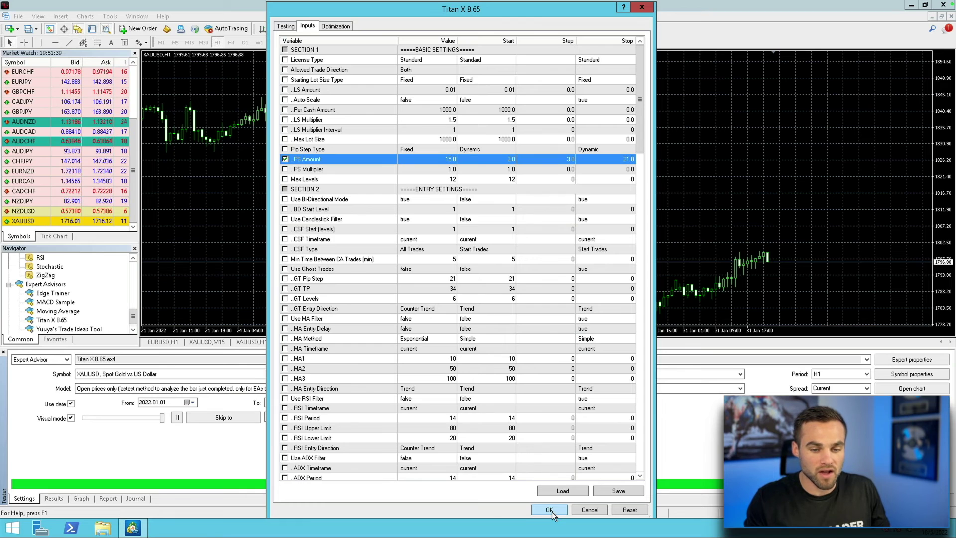
pyautogui.click(549, 510)
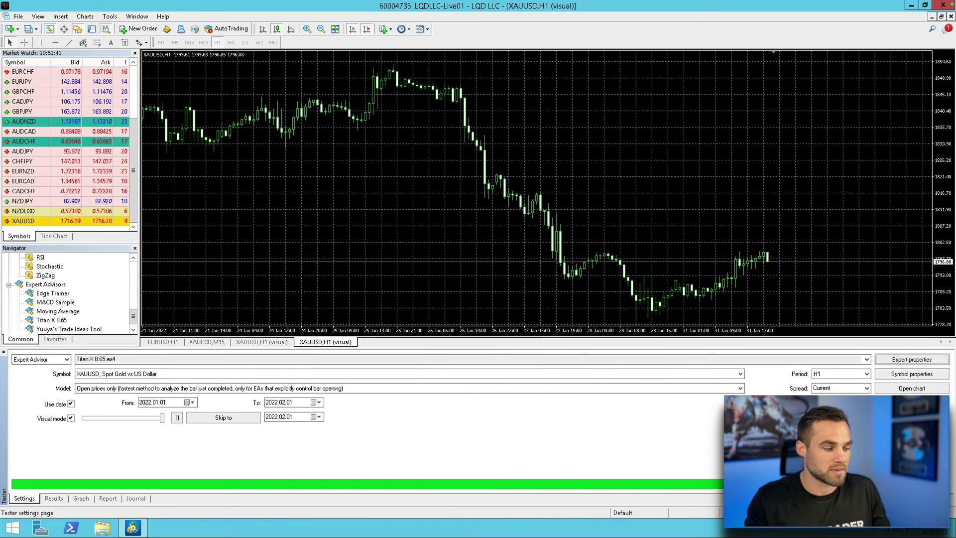
# Step: Run the optimization and review its six passes, led by PipStep=2 with 470.22 profit
pyautogui.click(827, 402)
pyautogui.click(912, 478)
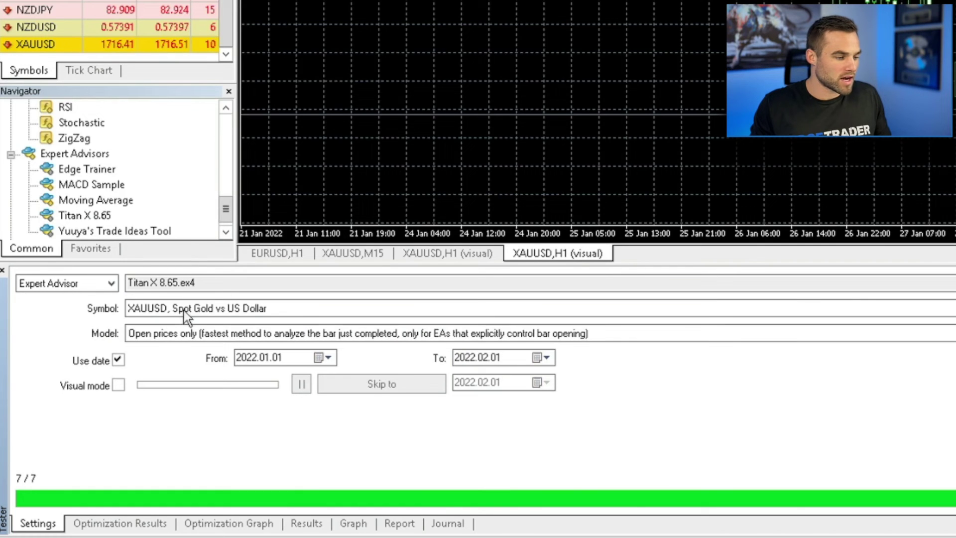
pyautogui.click(130, 522)
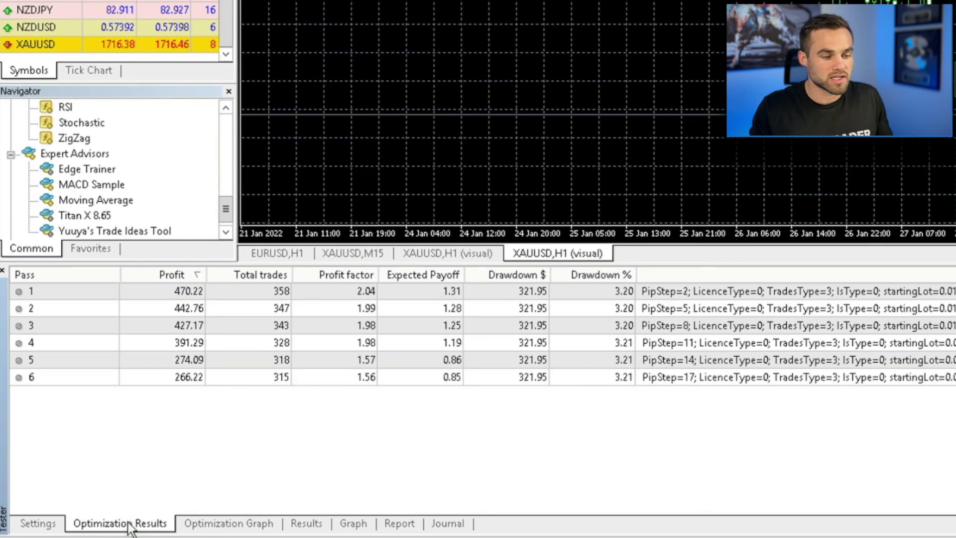